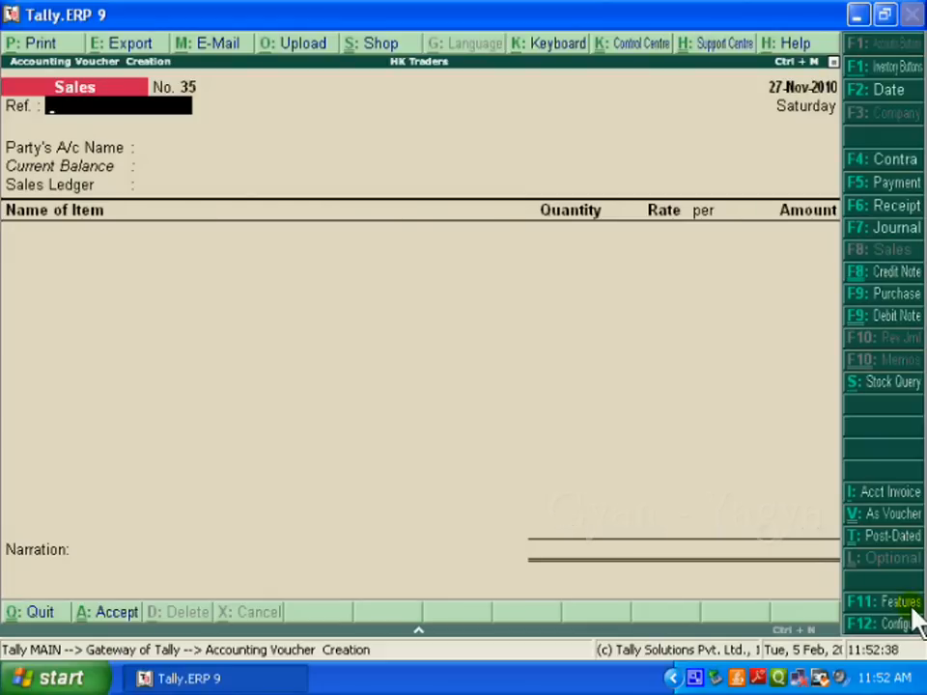
Enable the separate discount column on invoices in the company's inventory features and save the settings
left_click(911, 608)
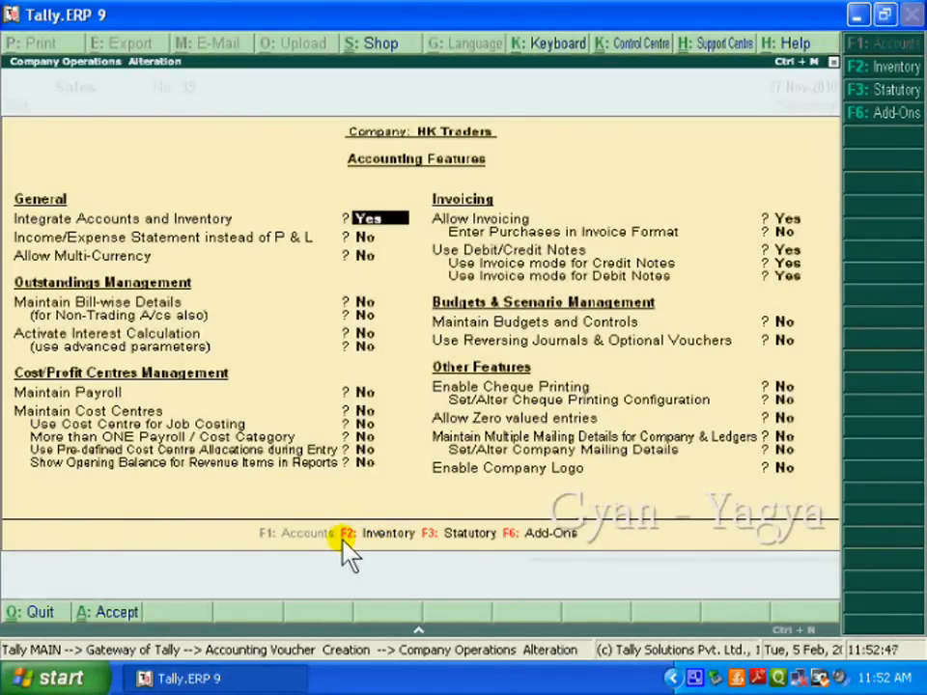
left_click(344, 536)
key("Down")
key("Down")
key("Down")
key("Down")
key("Down")
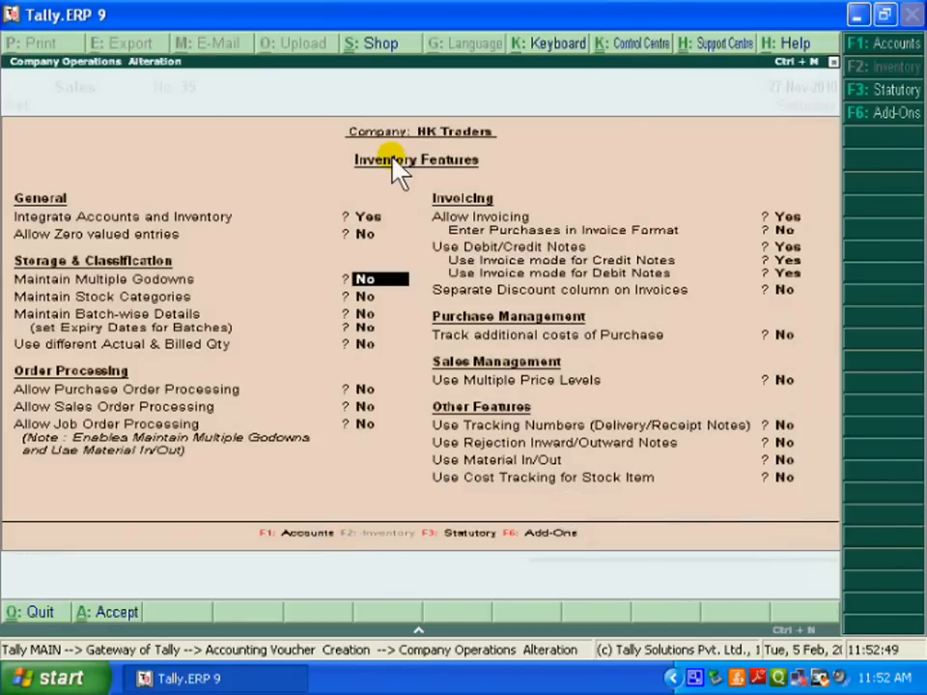
key("Down")
key("Down")
key("Down")
key("Down")
key("Down")
key("Down")
key("Down")
key("Down")
key("Down")
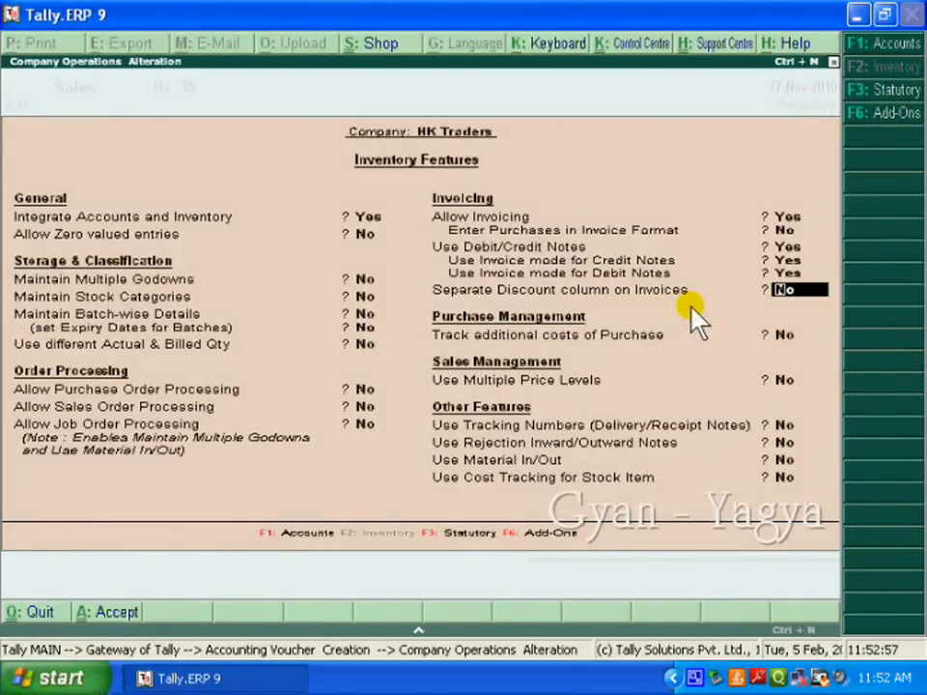
type("y")
key("Return")
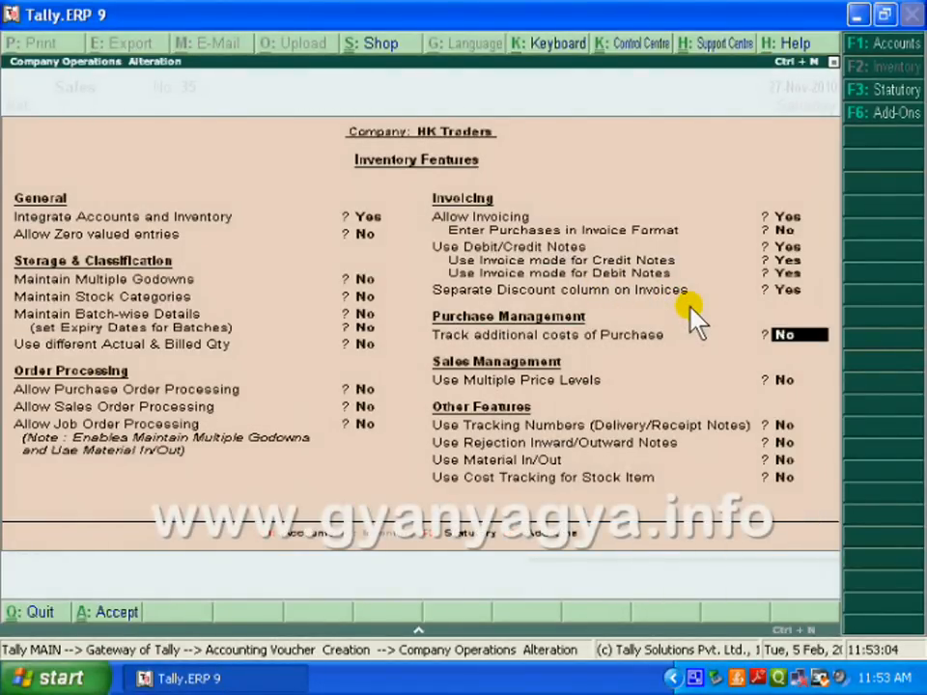
key("ctrl+a")
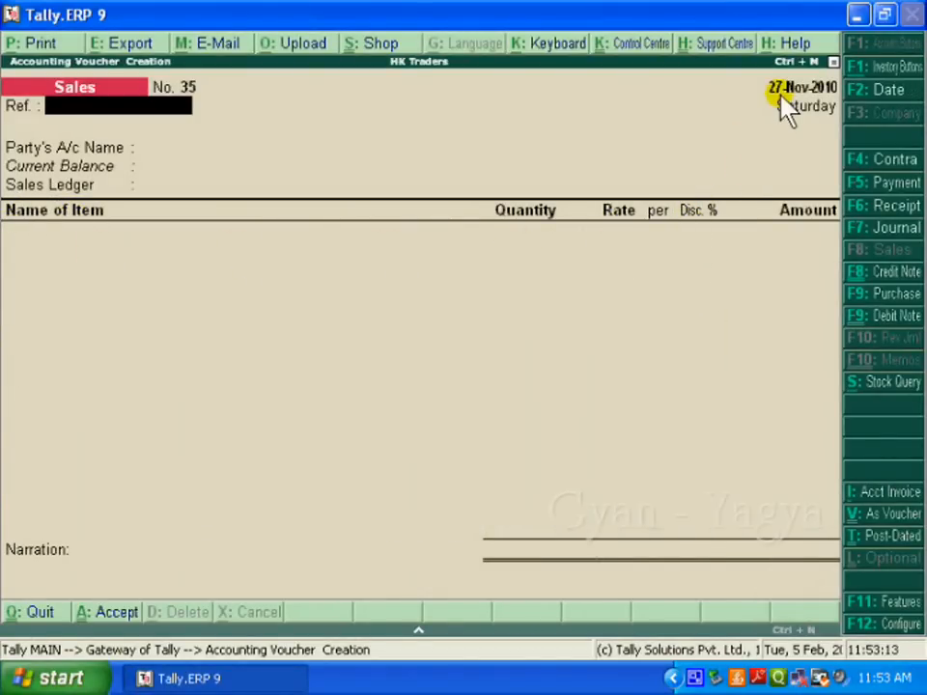
Date the sales voucher 29-Nov-2010 and enter "delivery challan no. 129" as its reference
key("F2")
type("29")
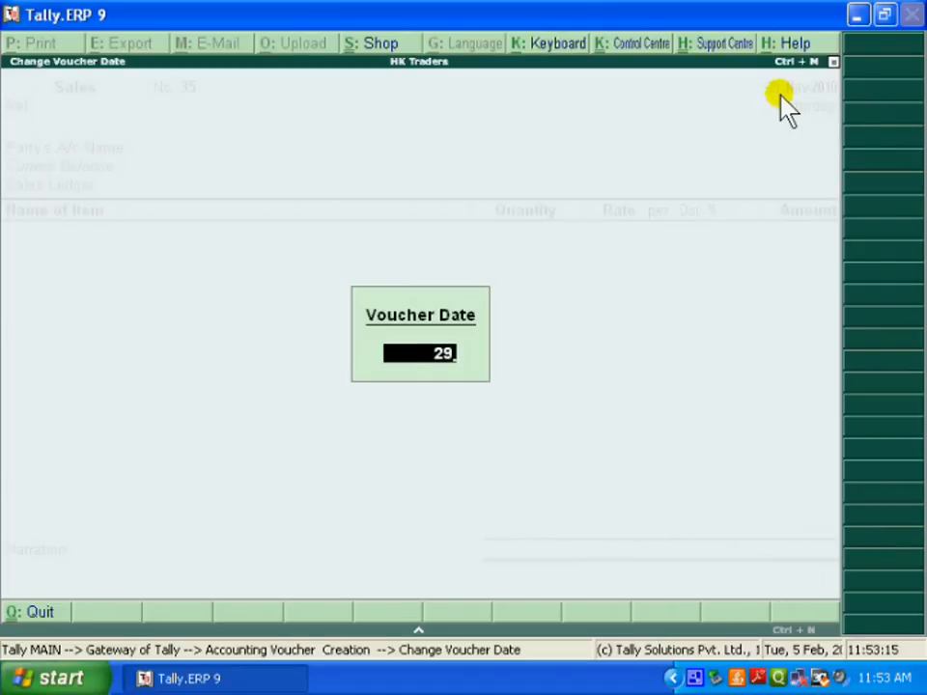
key("Return")
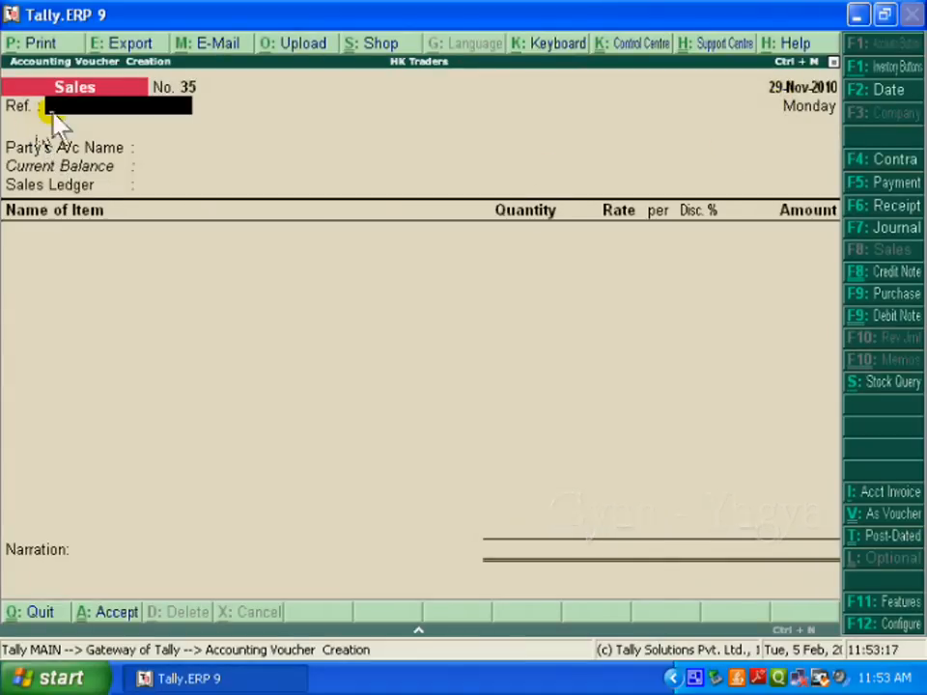
type("delivery")
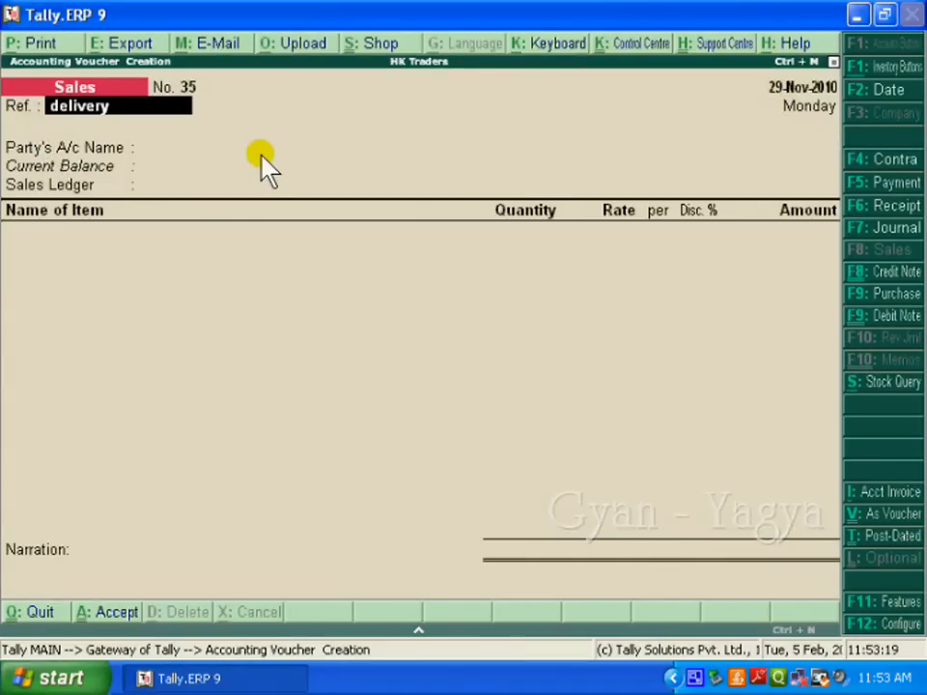
type(" chall")
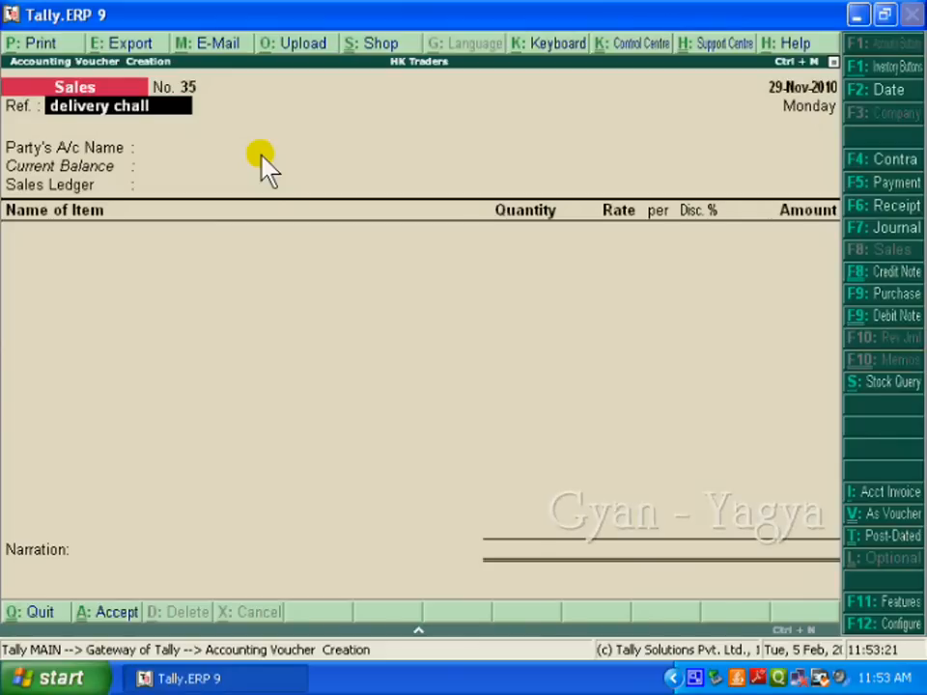
type("an no. 129")
key("Return")
Choose Customer C as the party account and Sales A/c as the sales ledger
type("Cus")
key("Up")
key("Up")
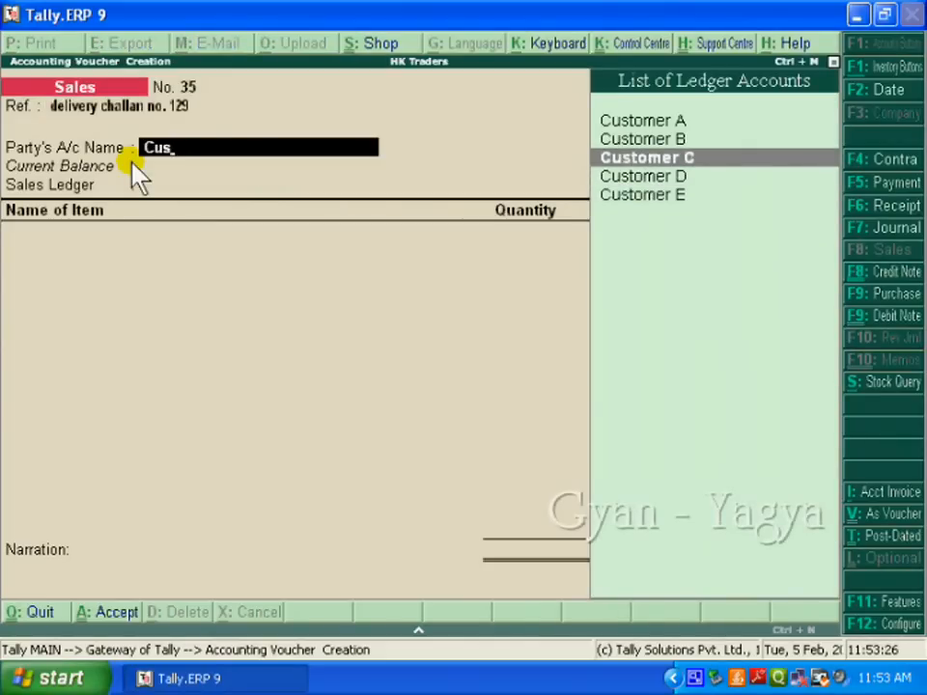
key("Return")
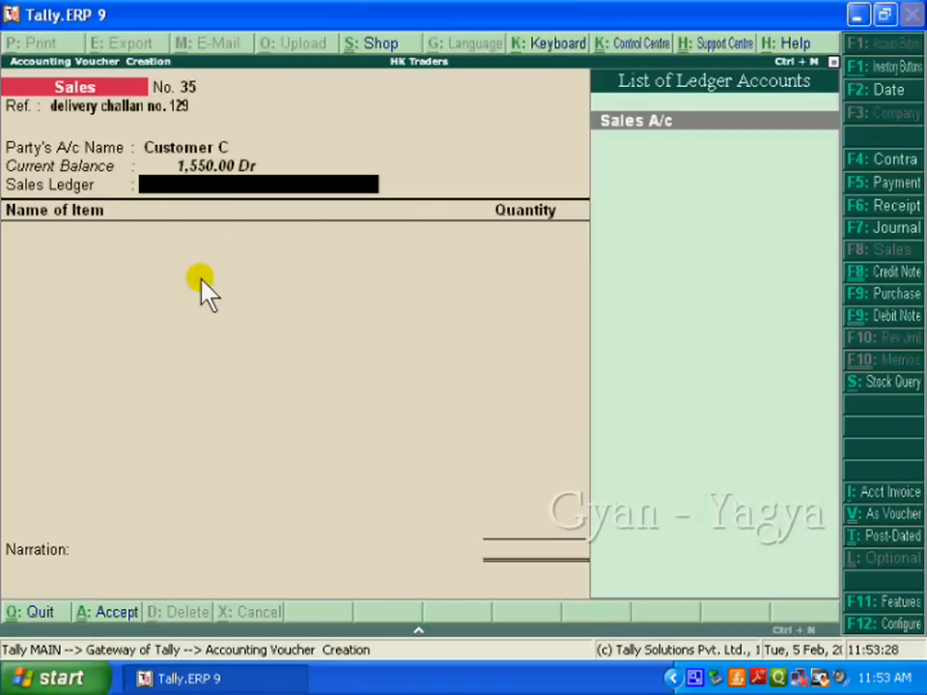
key("Return")
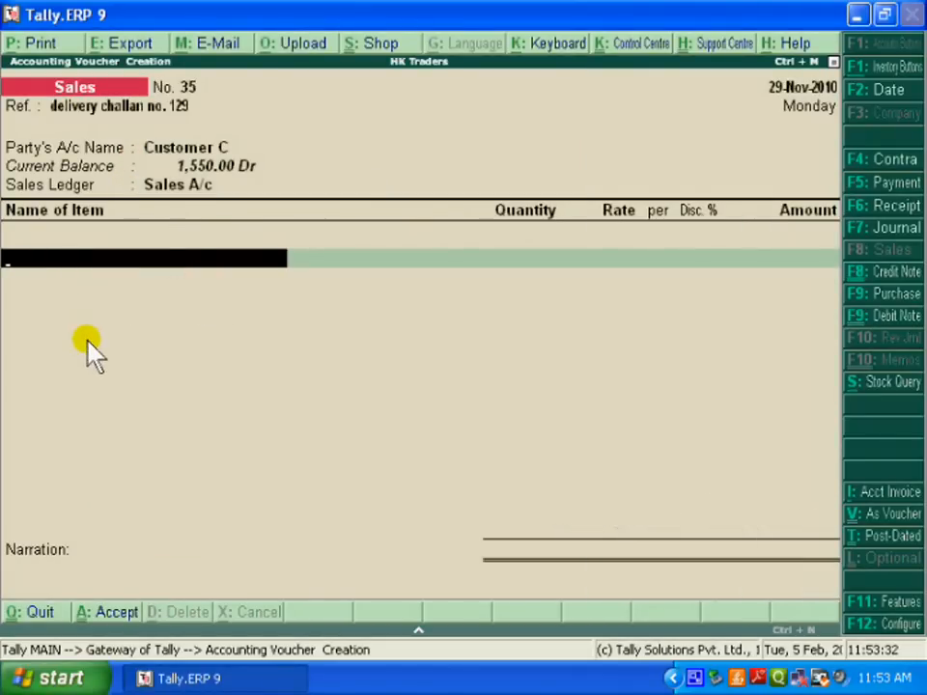
Add Sugar to the voucher with quantity 75 KG, rate 35.00 per KG and a 1.25% discount
type("Su")
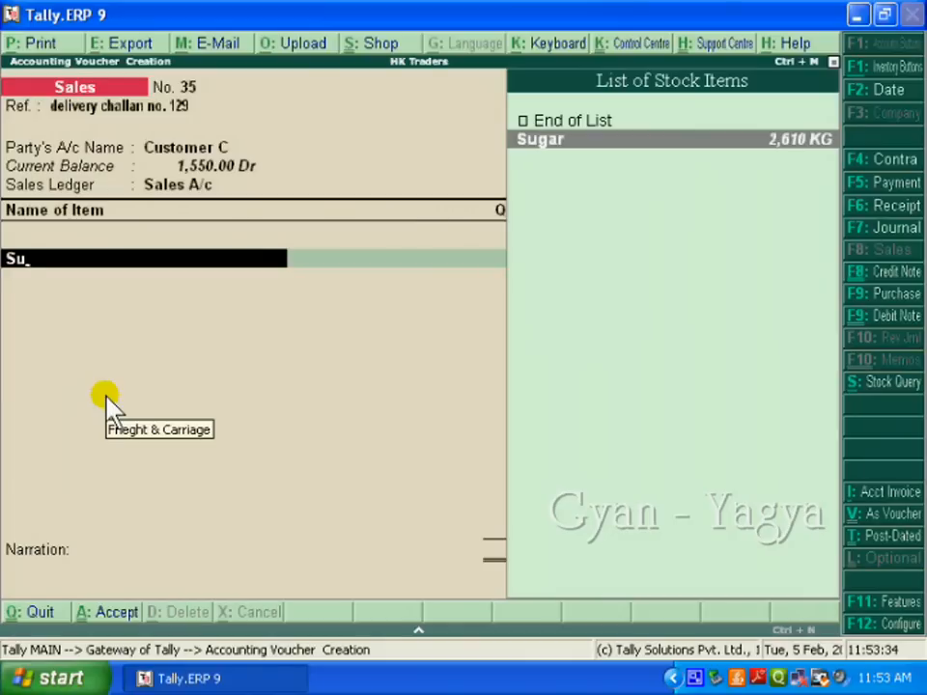
key("Return")
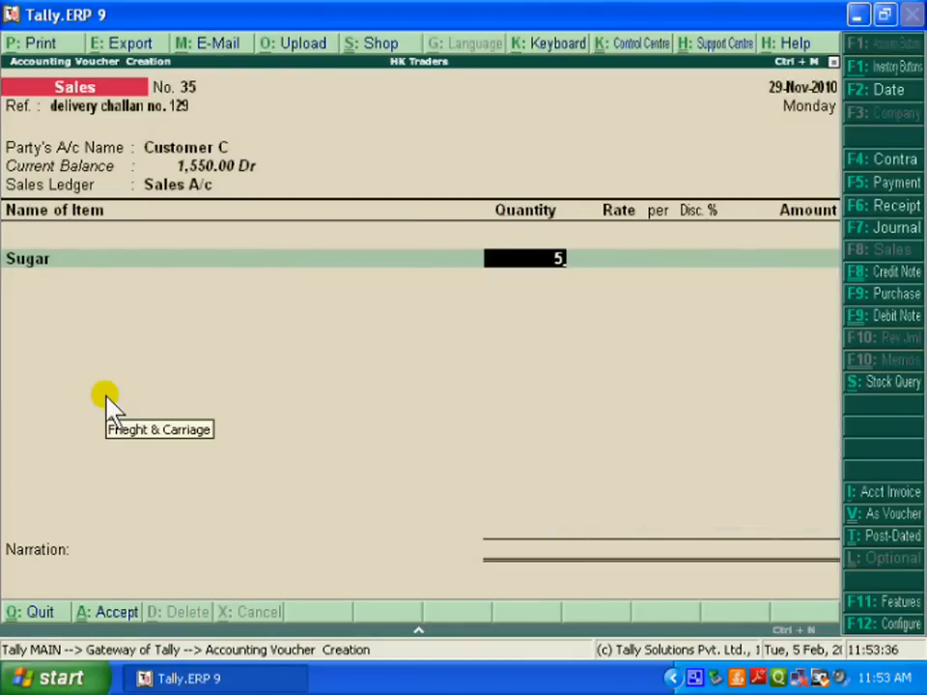
key("Return")
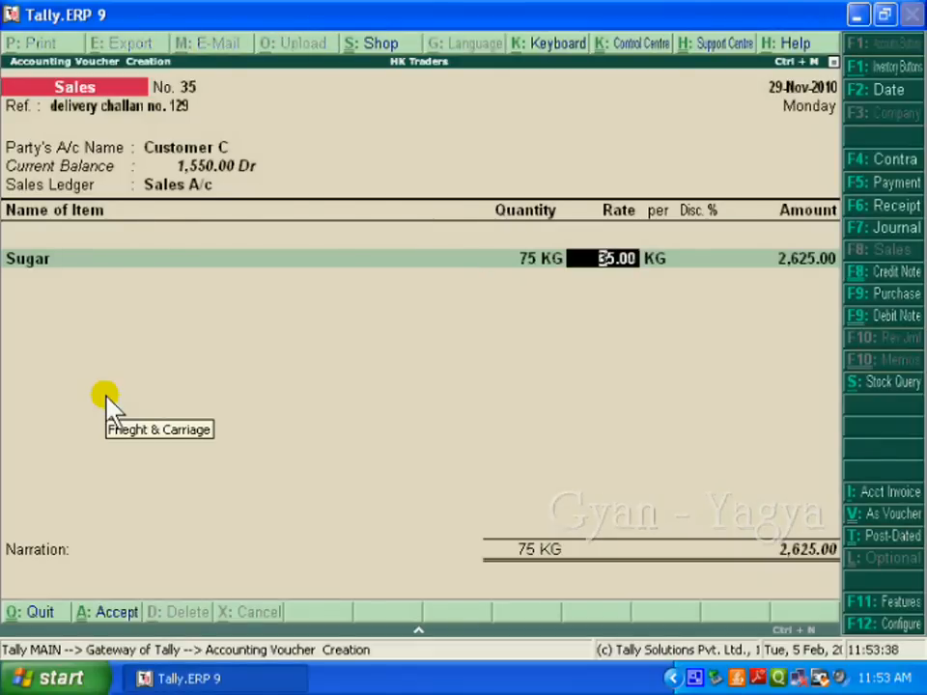
key("Return")
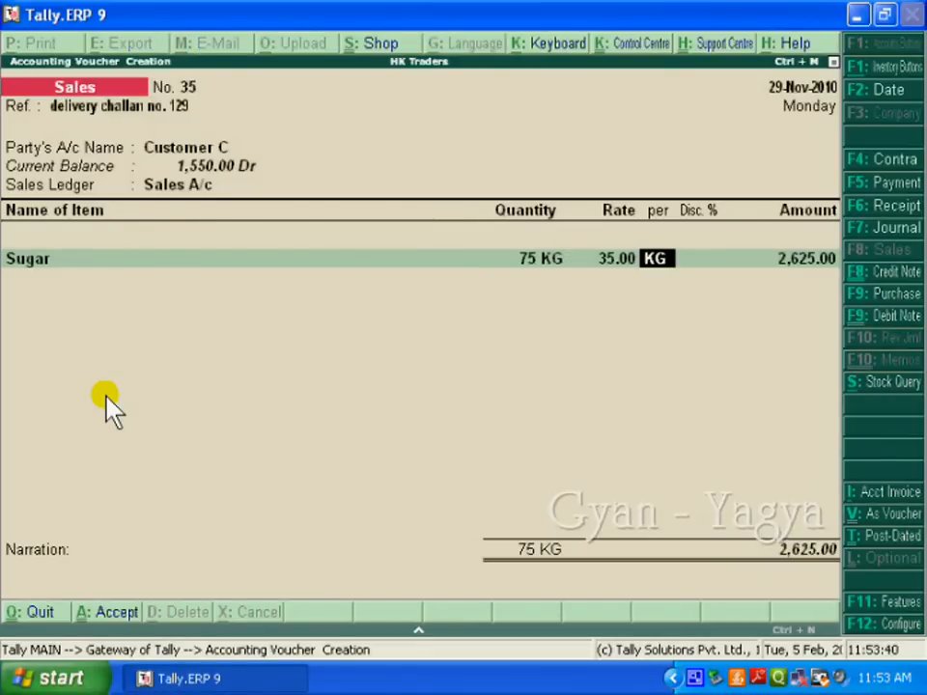
key("Return")
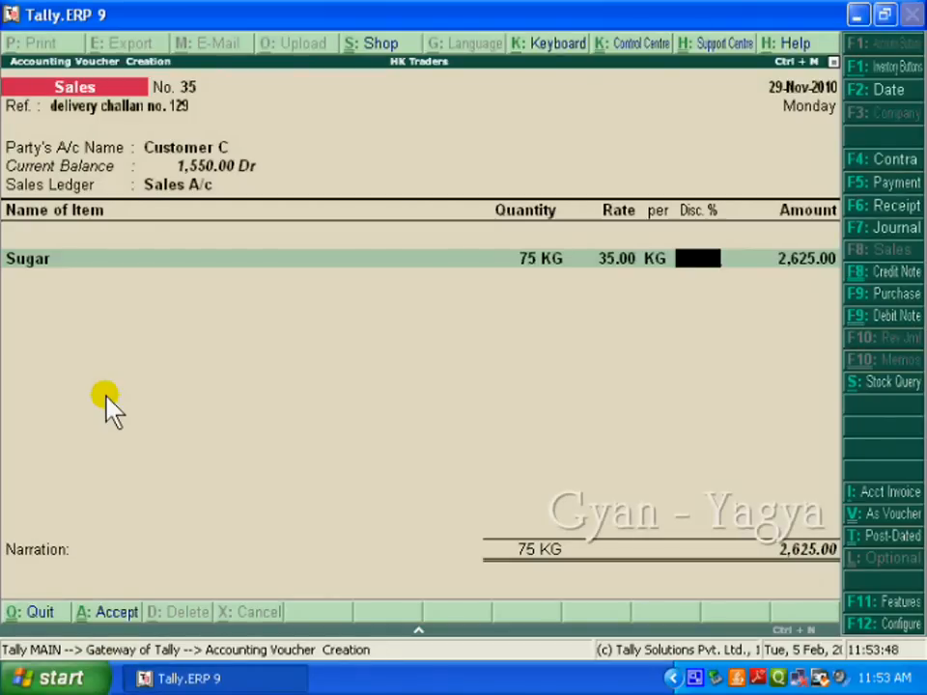
type("1.25")
key("Return")
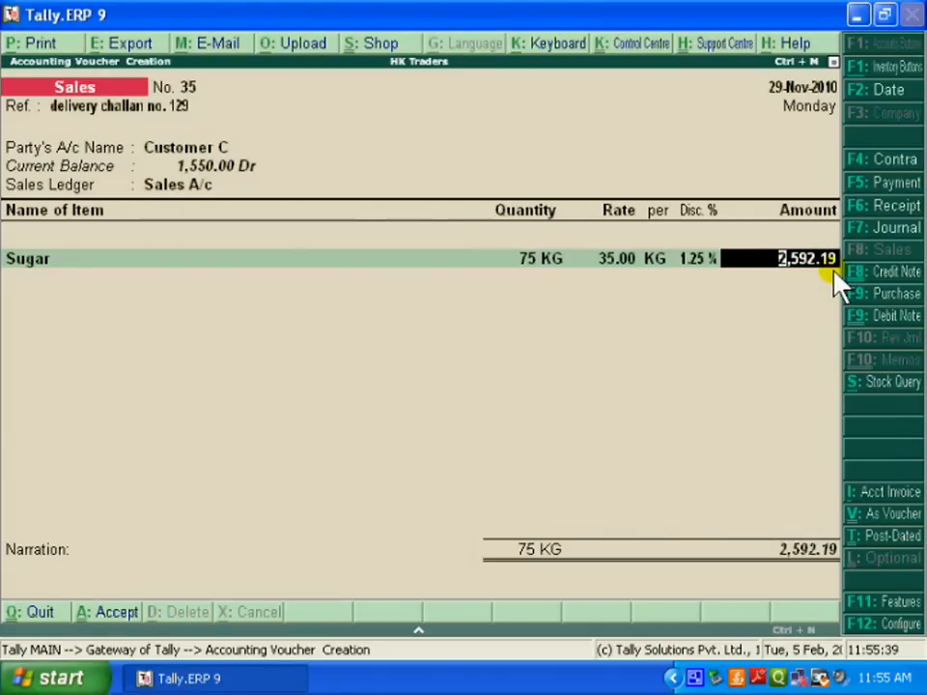
key("Return")
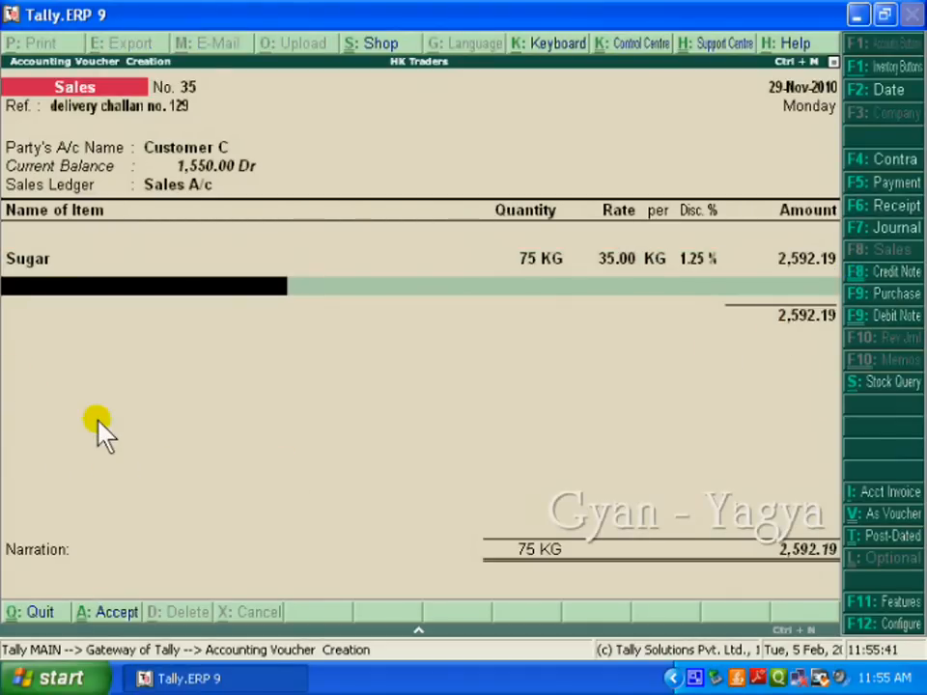
Add Rice as the second item with quantity 60 KG, rate 55.00 per KG and a 1.5% discount
type("Rice")
key("Return")
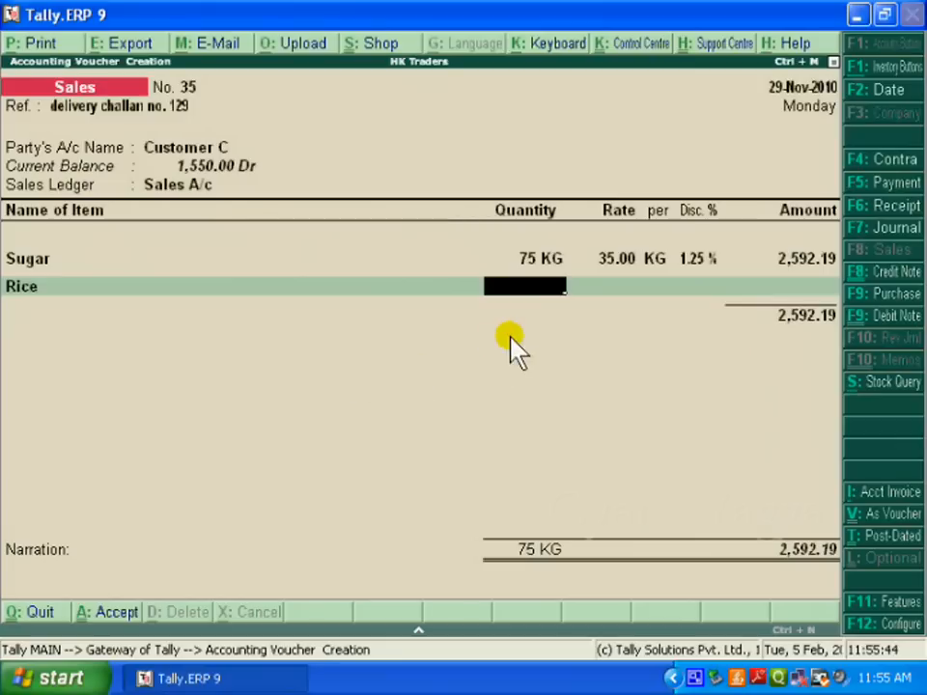
type("60")
key("Return")
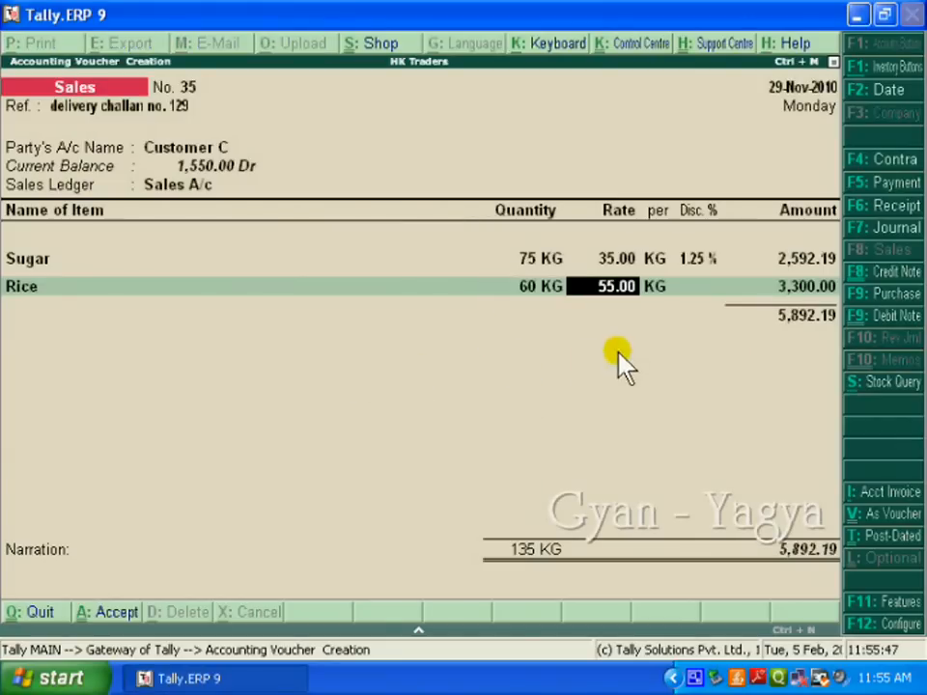
key("Return")
key("Return")
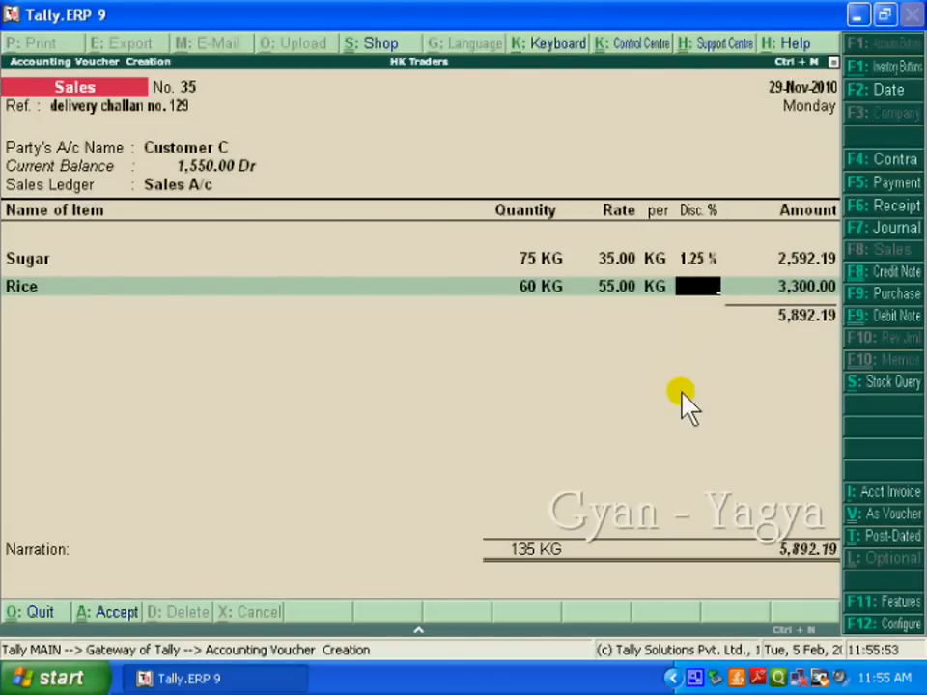
type("1")
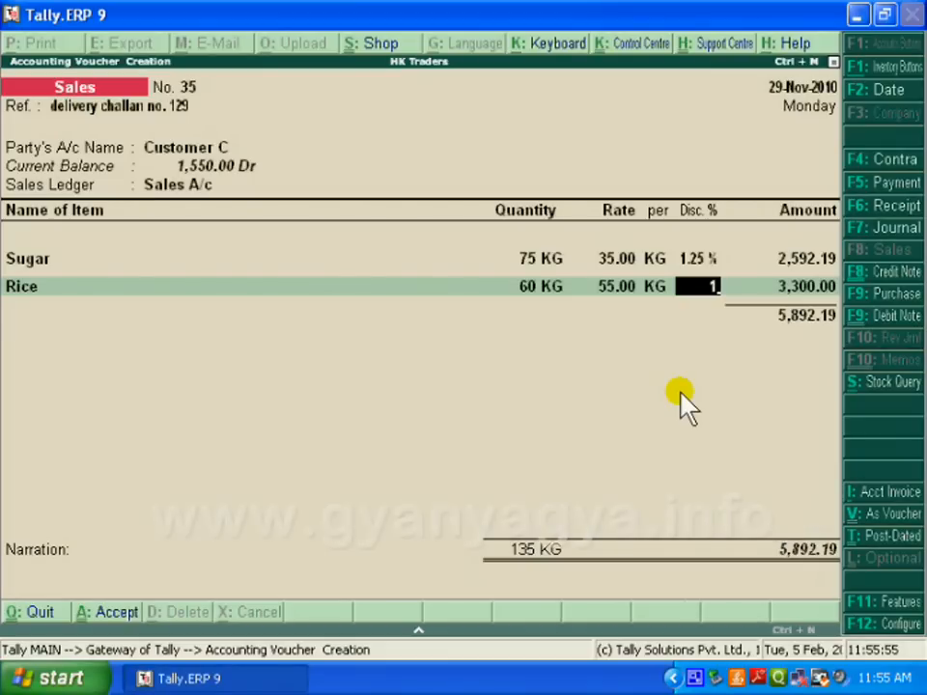
type(".5")
key("Return")
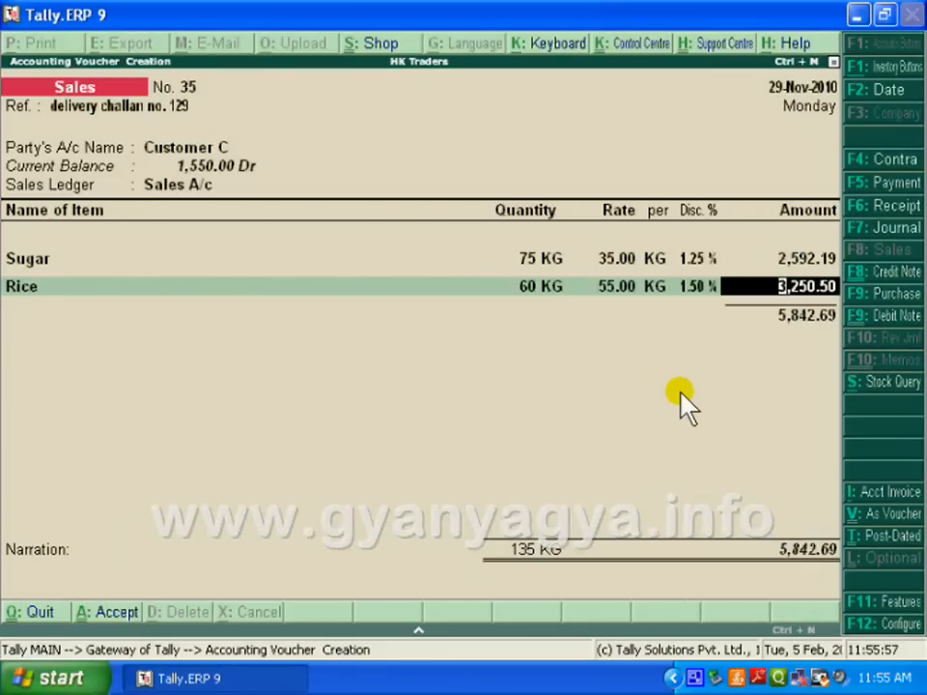
key("Return")
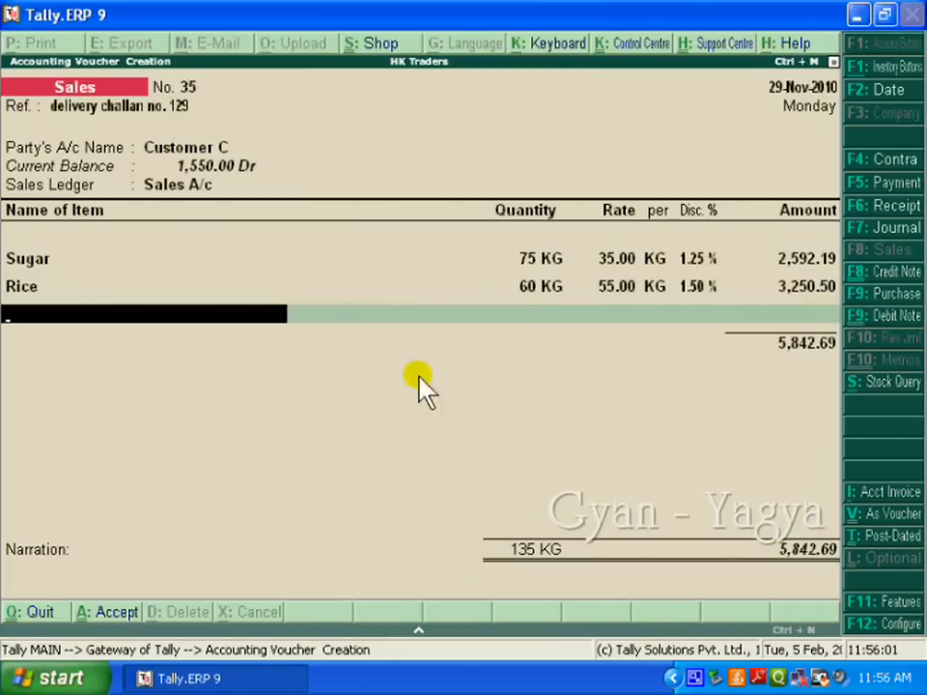
Add Soyabean Oil as the third item with quantity 70 KG, rate 80.00 per KG and a 1.75% discount
type("Soy")
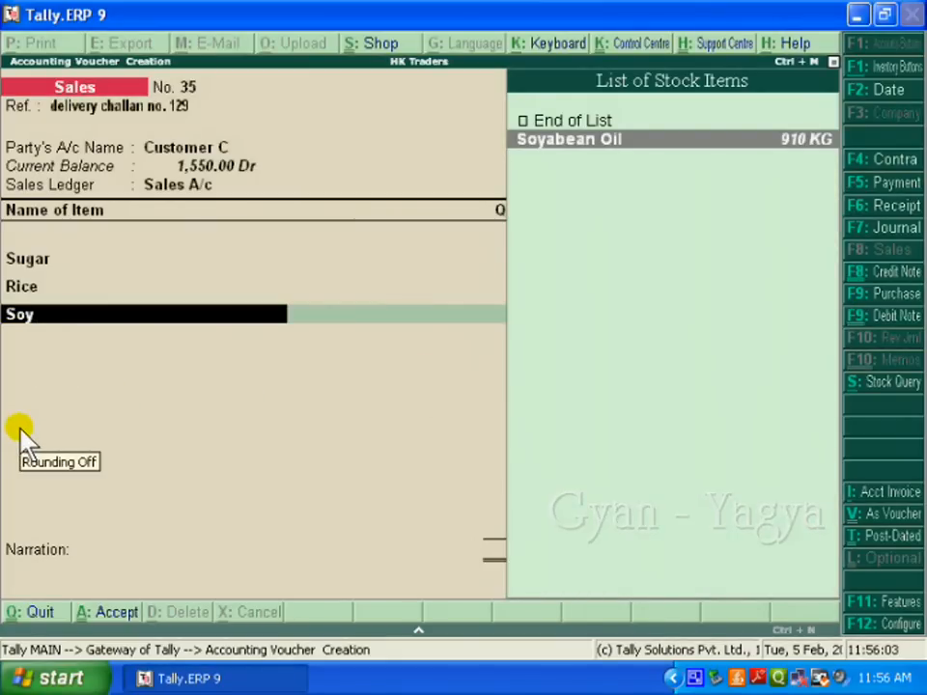
key("Return")
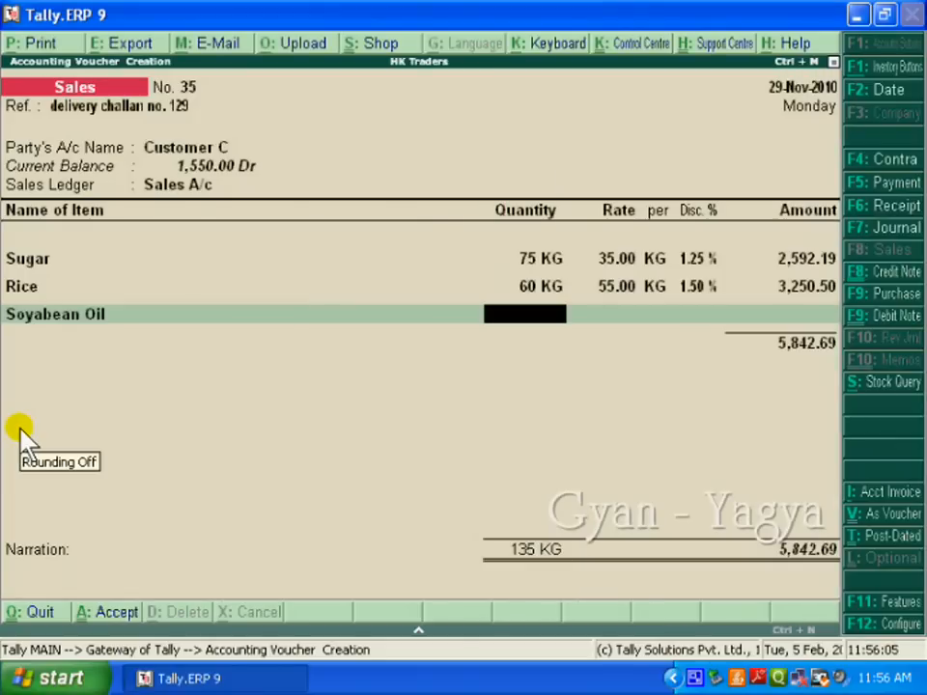
type("70")
key("Return")
key("Return")
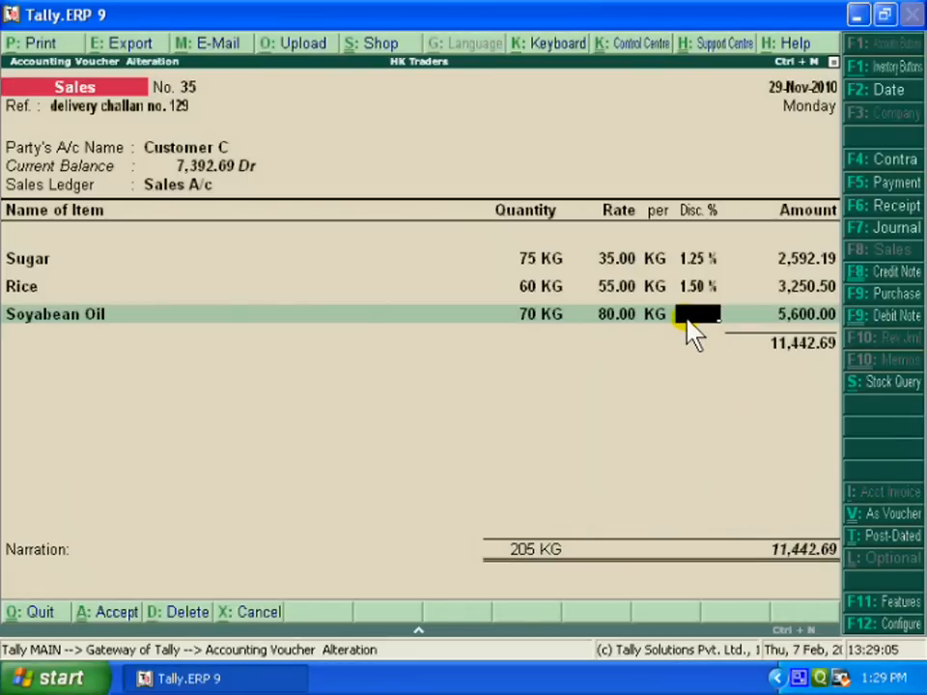
type(".75")
key("Return")
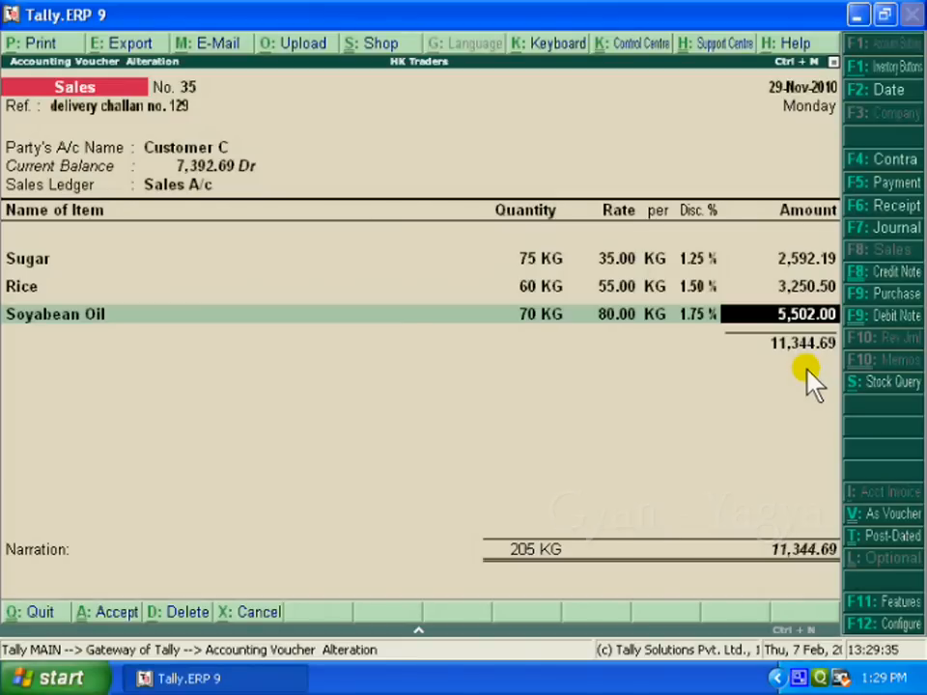
key("Return")
End the item list and add the Rounding Off ledger with an amount of -0.69
key("Return")
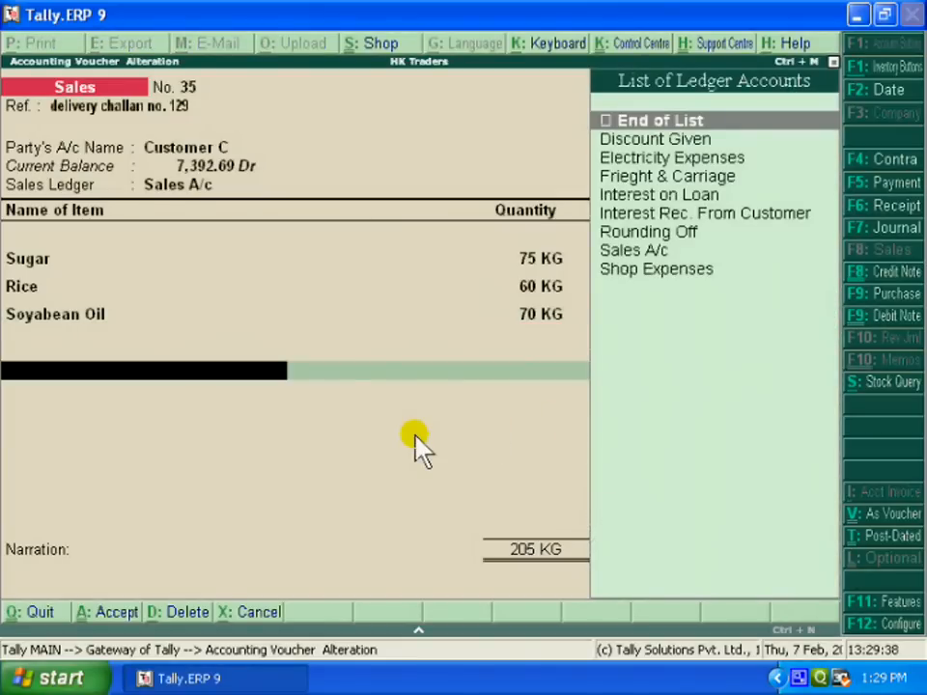
type("R")
key("Return")
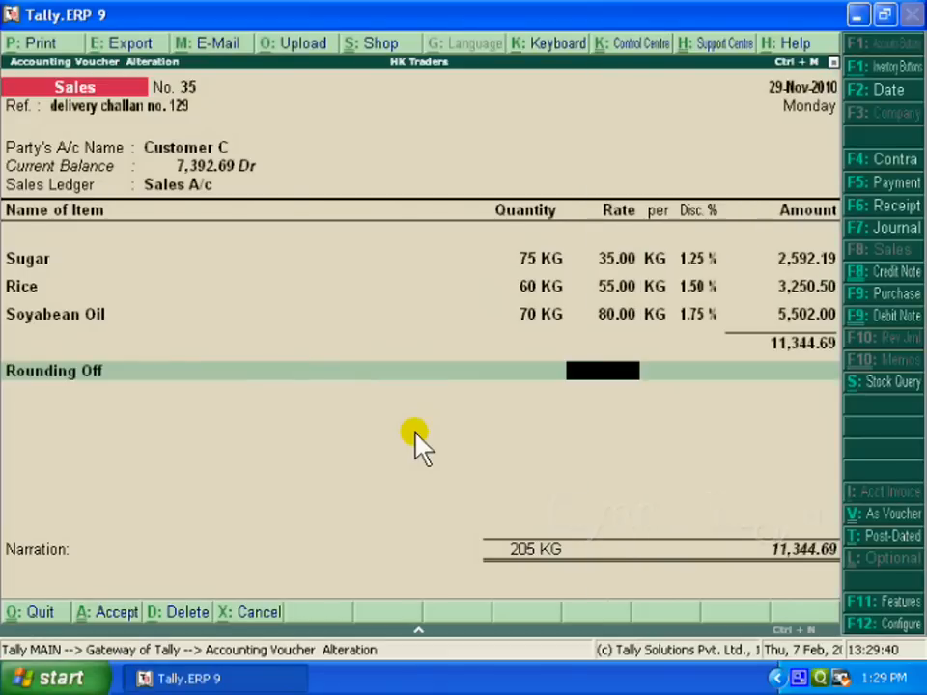
key("Return")
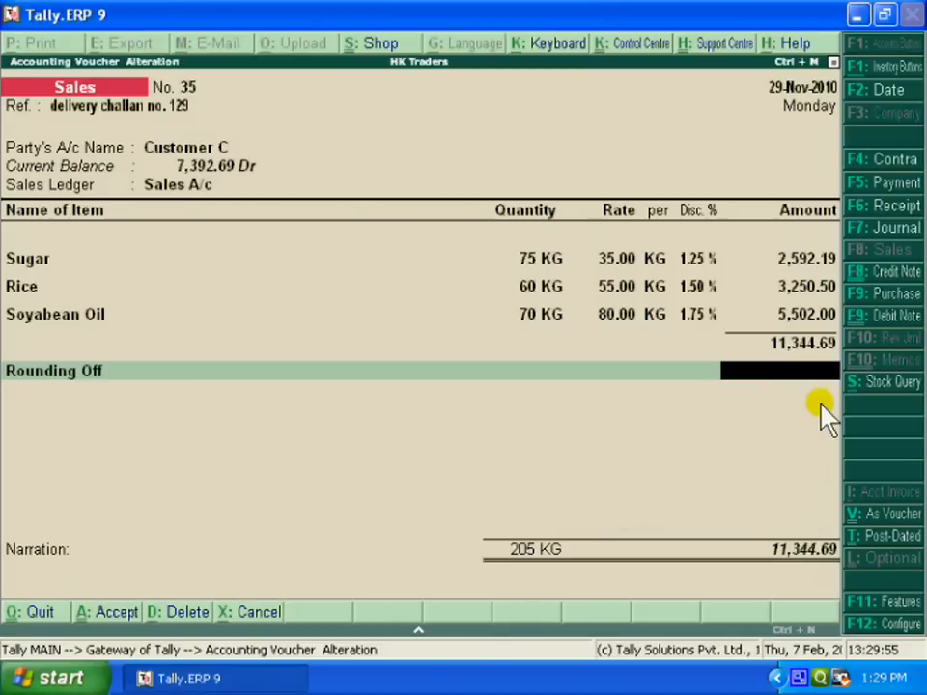
type("-.69")
key("Return")
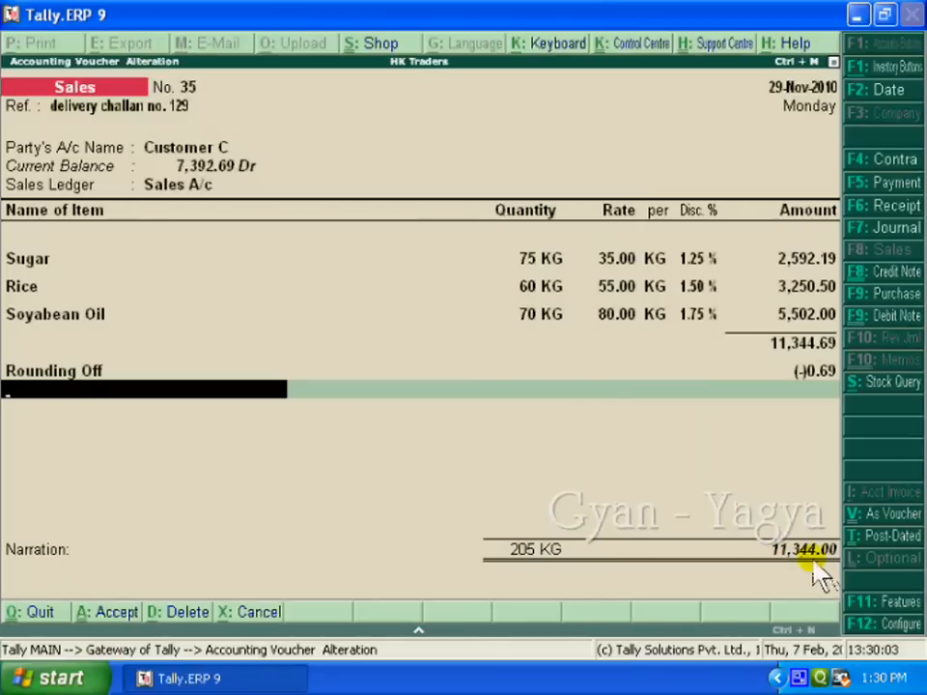
End the ledger list and enter the narration "goods sold on credit"
key("Return")
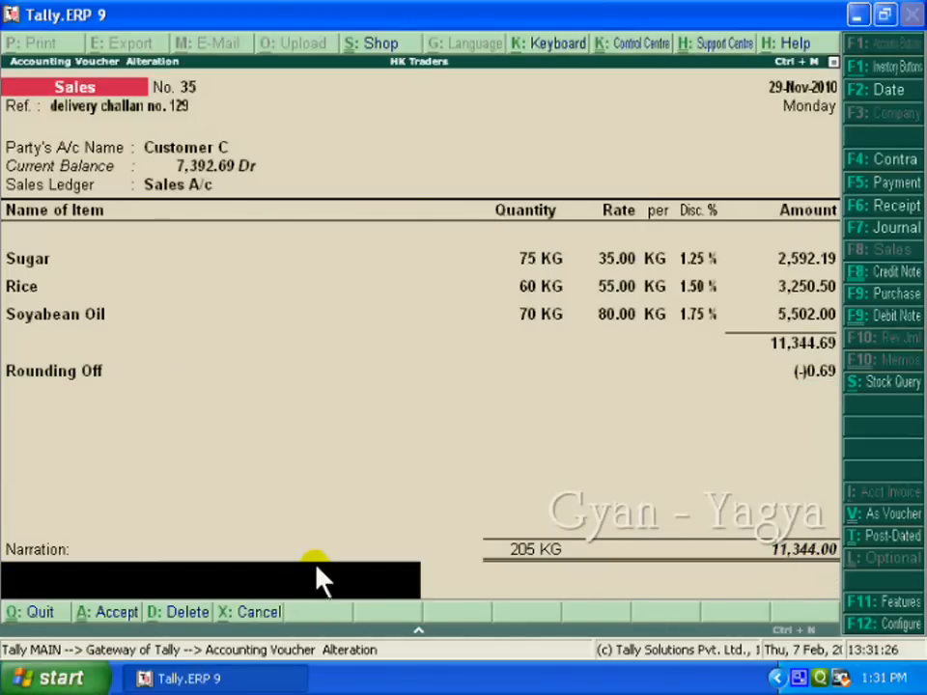
type("goods sold on credit")
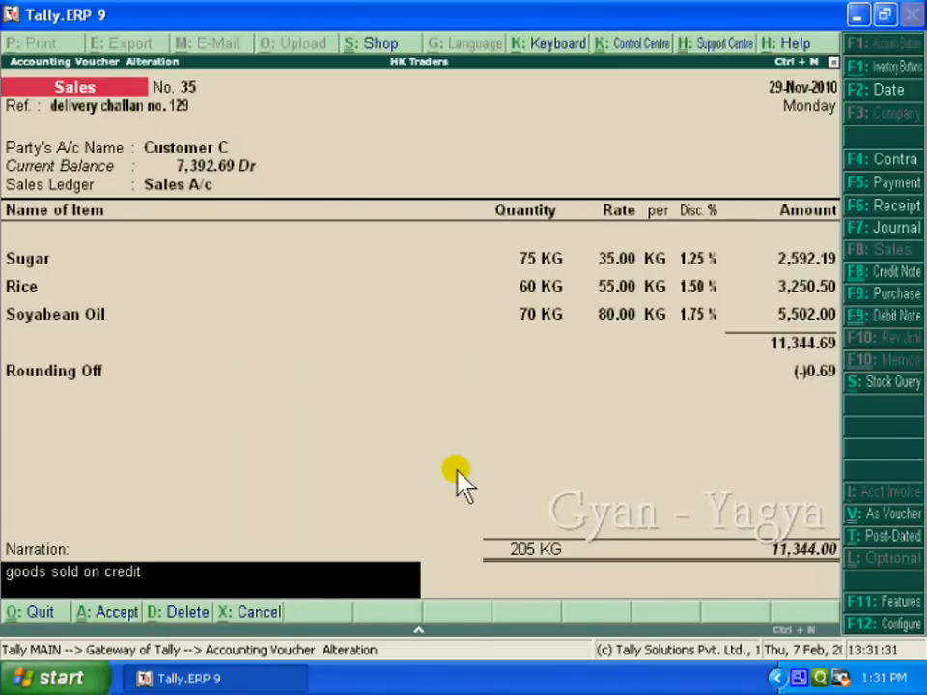
Accept the sales voucher for Customer C and leave voucher entry for the Gateway of Tally
key("Return")
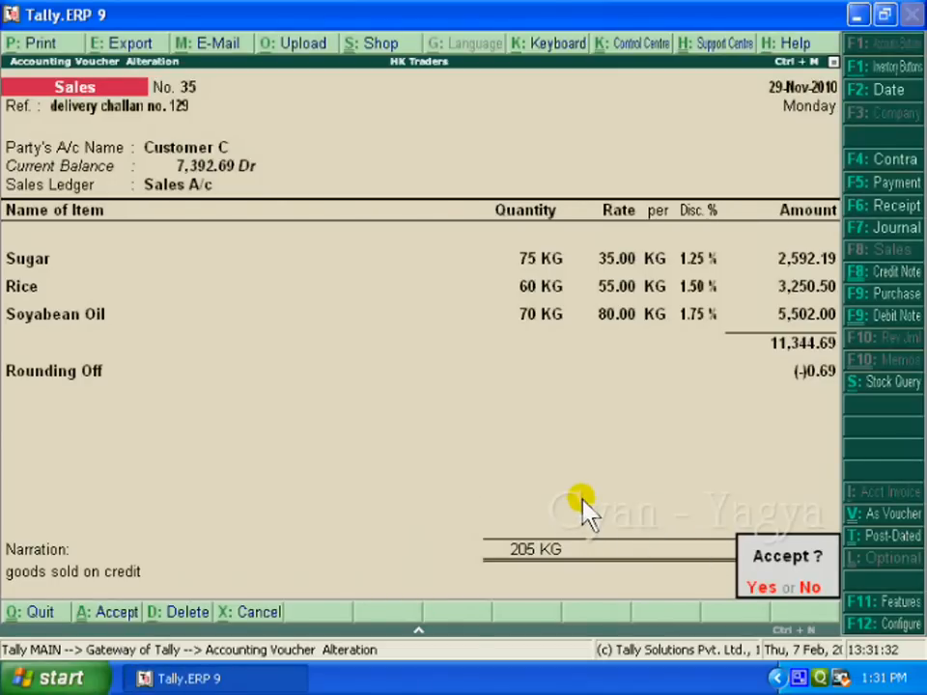
key("y")
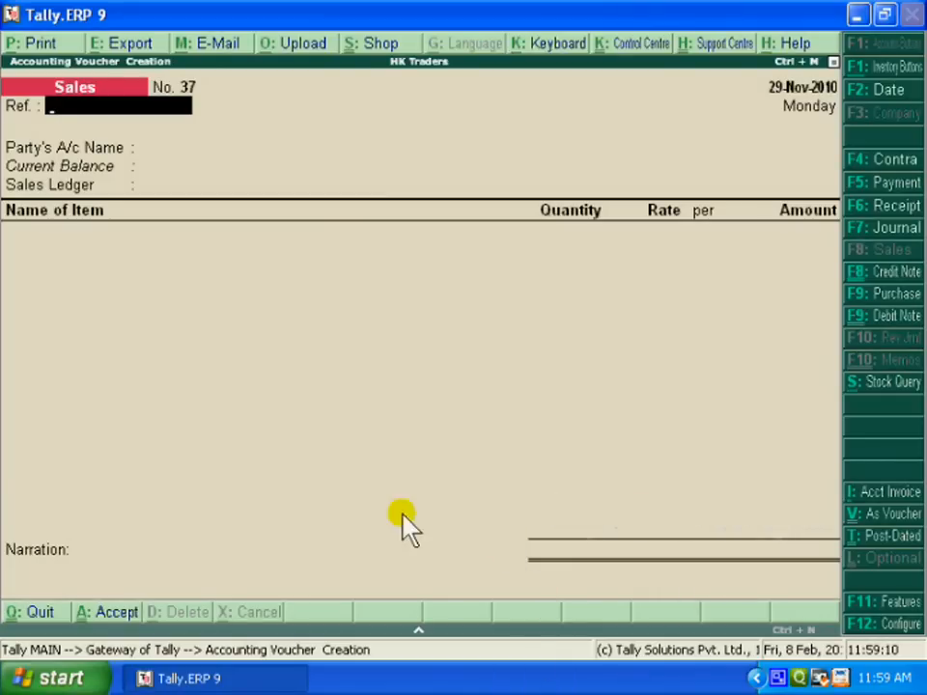
key("Escape")
key("y")
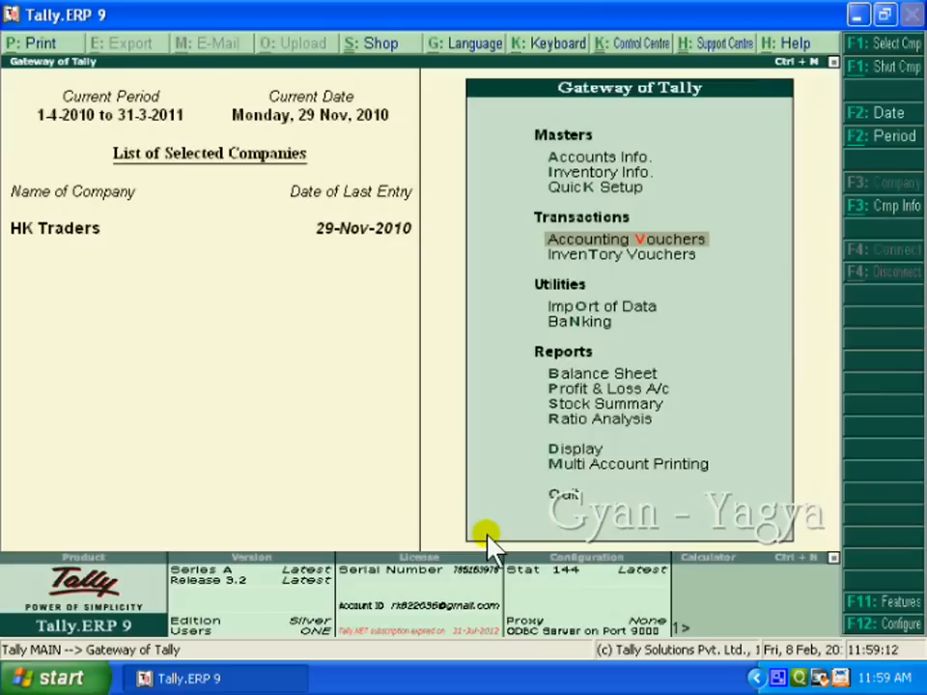
Display the Discount Given ledger from the account books and open its sales voucher for Customer B
key("Down")
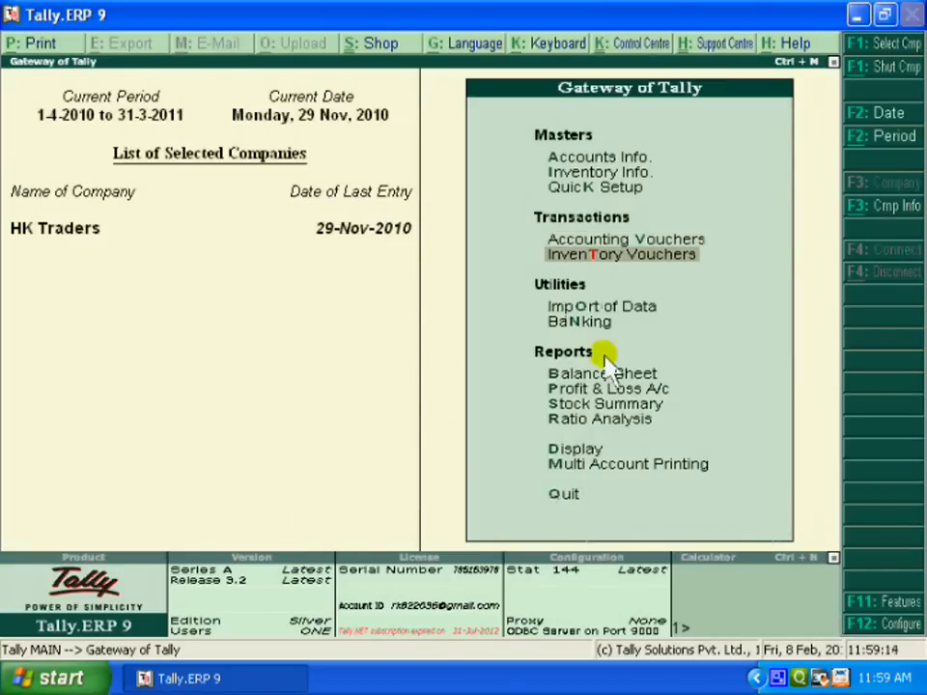
key("Down")
key("Down")
key("Down")
key("Down")
key("Down")
key("Down")
key("Down")
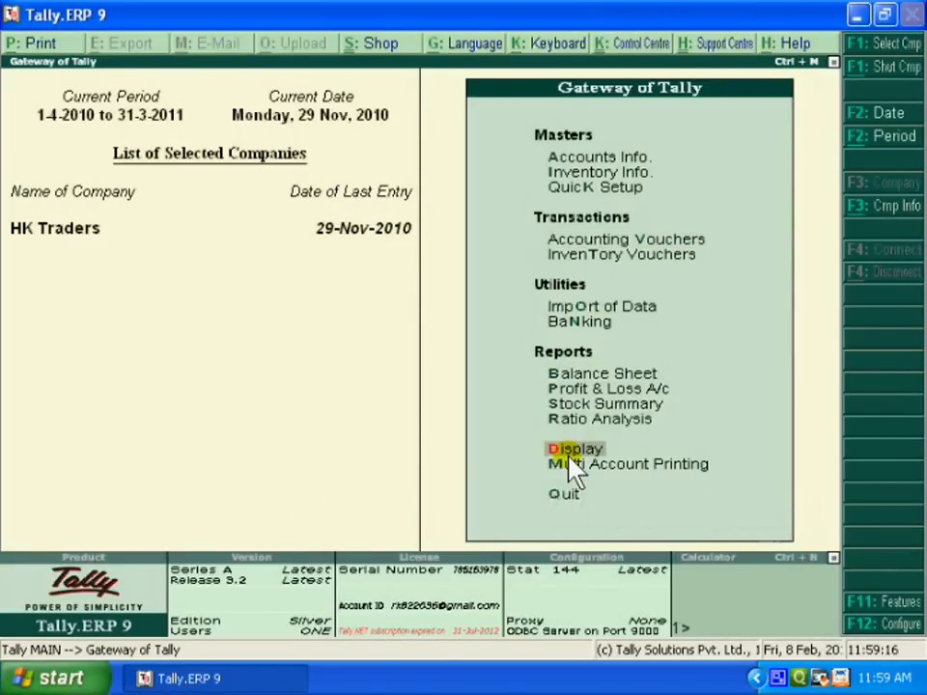
key("Return")
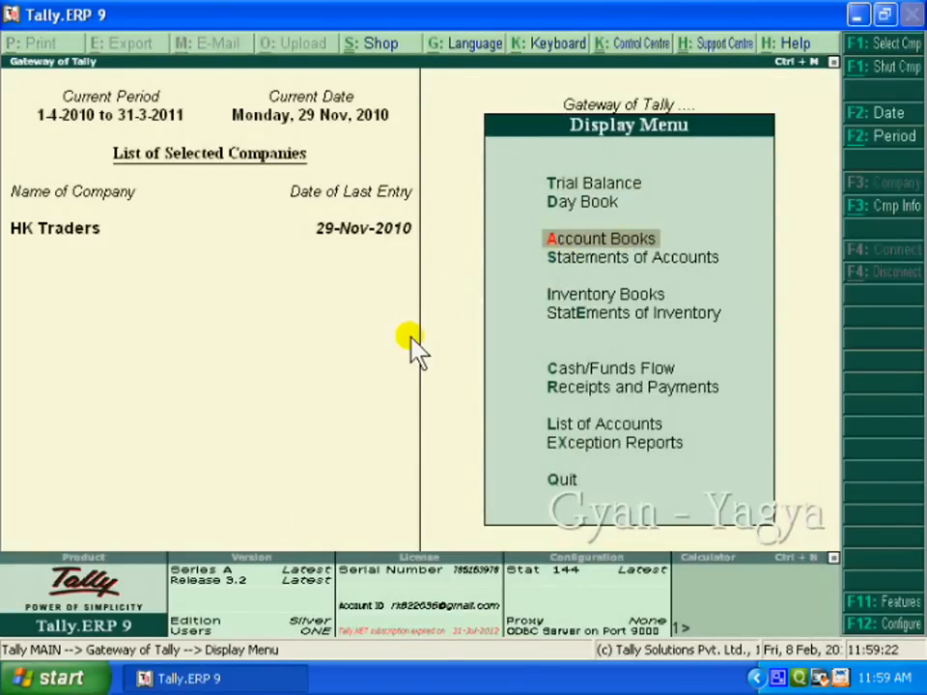
key("Return")
key("Down")
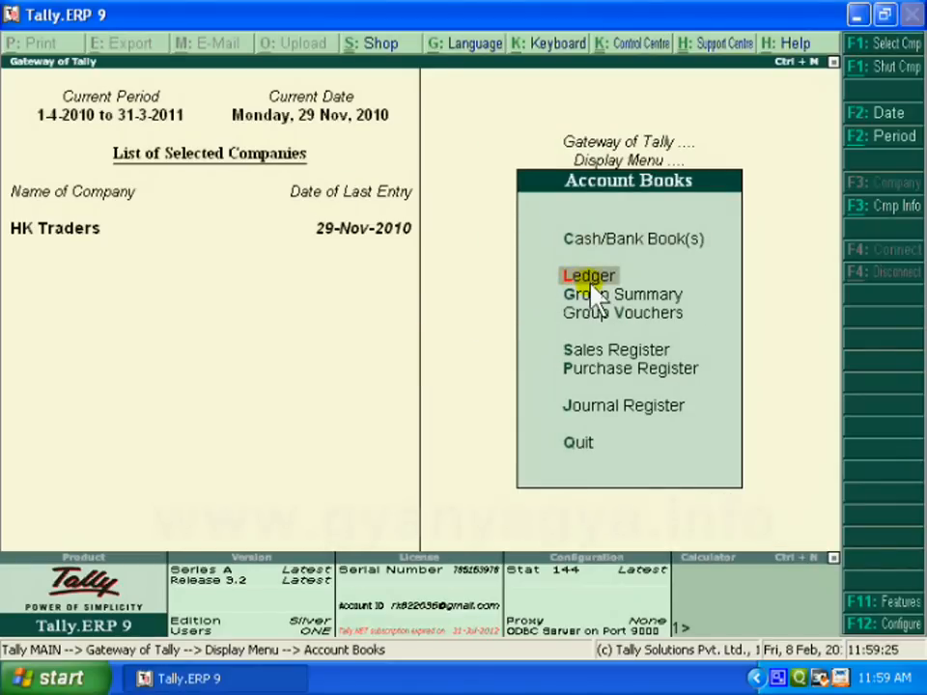
key("Return")
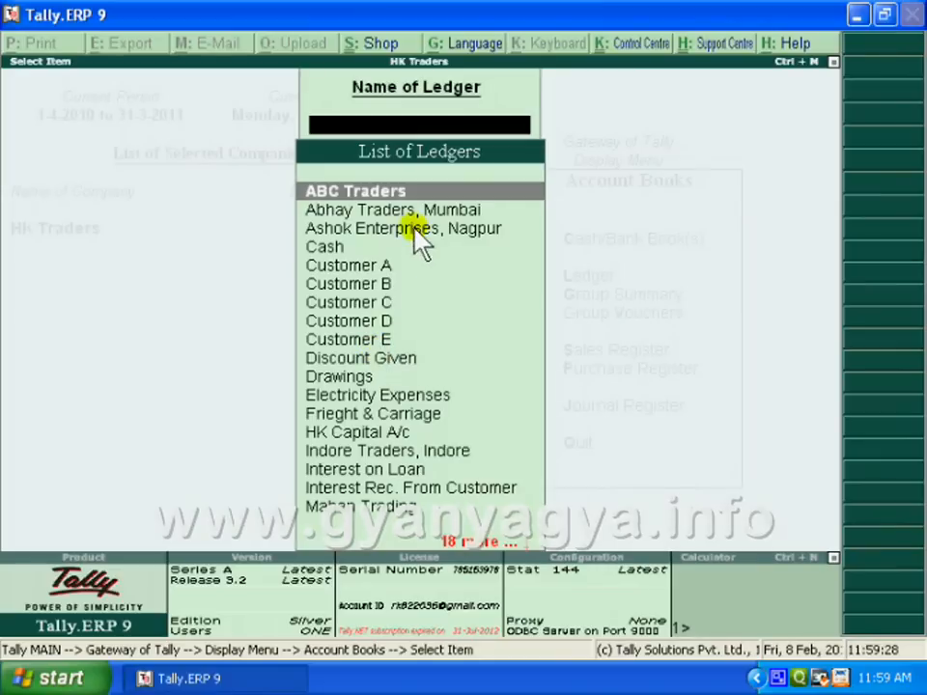
type("Di")
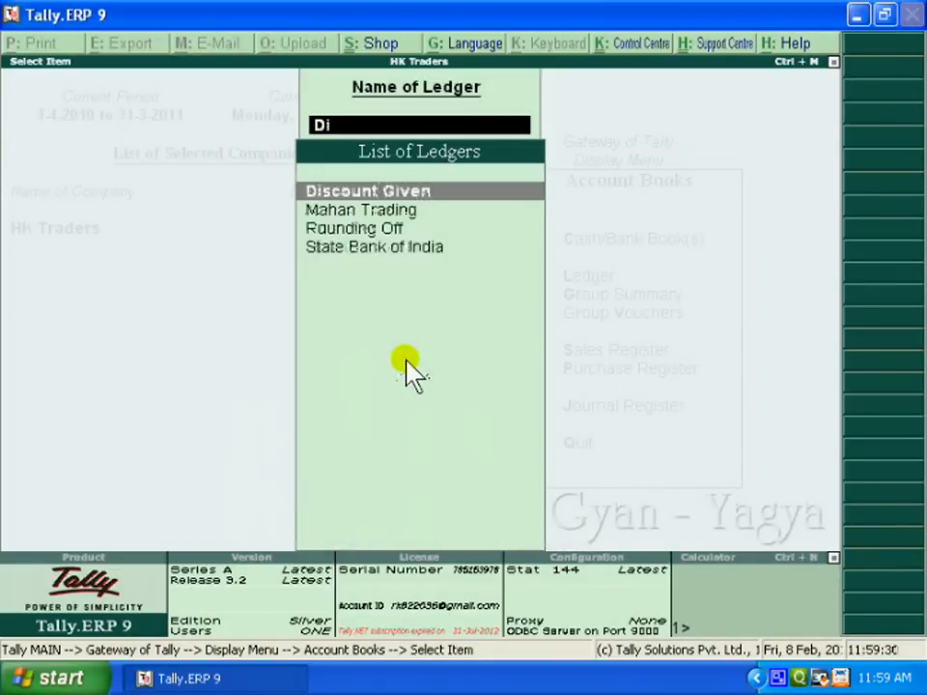
left_click(402, 194)
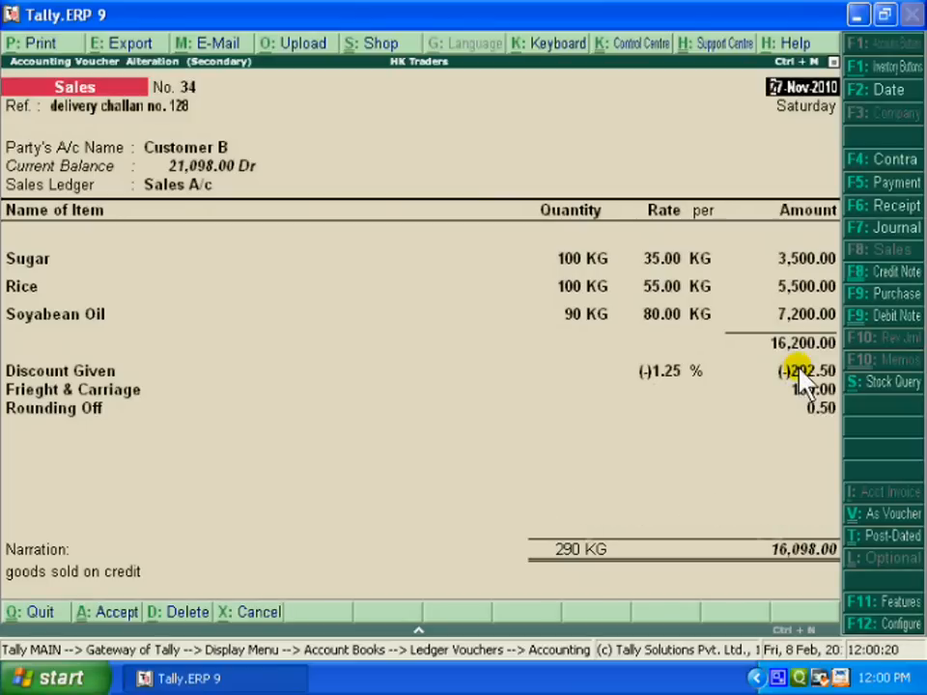
Close Customer B's voucher without changes and leave the Discount Given ledger, returning to the Gateway of Tally
key("Escape")
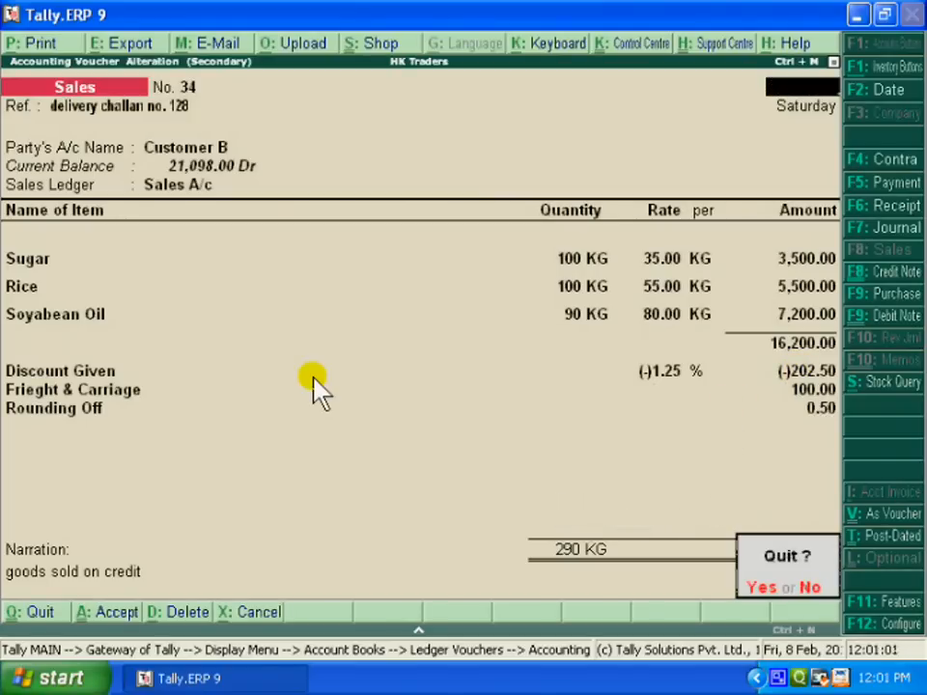
key("Return")
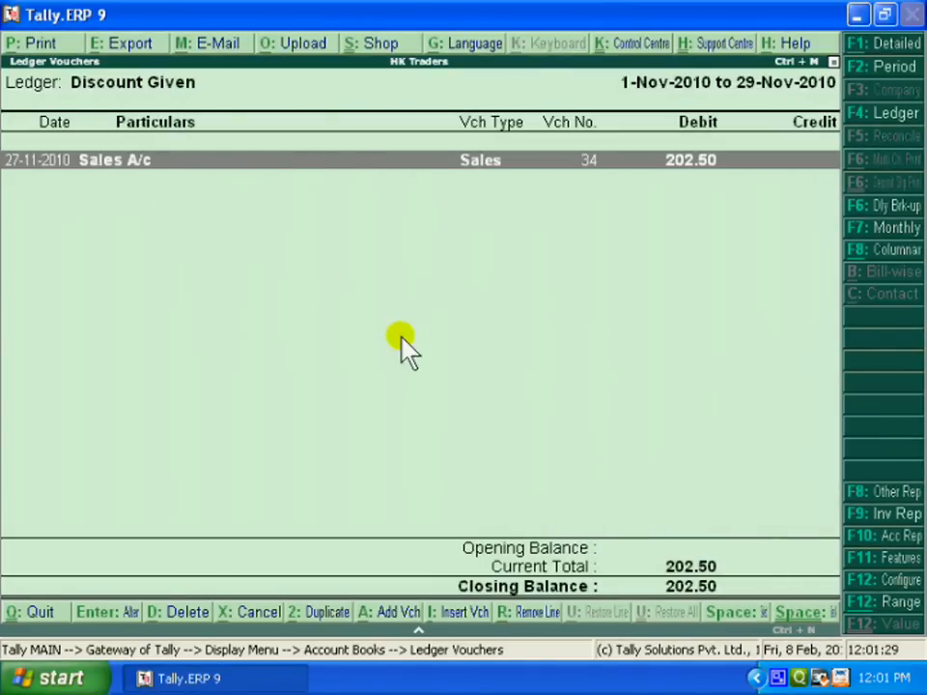
key("Escape")
key("Escape")
key("Escape")
key("Escape")
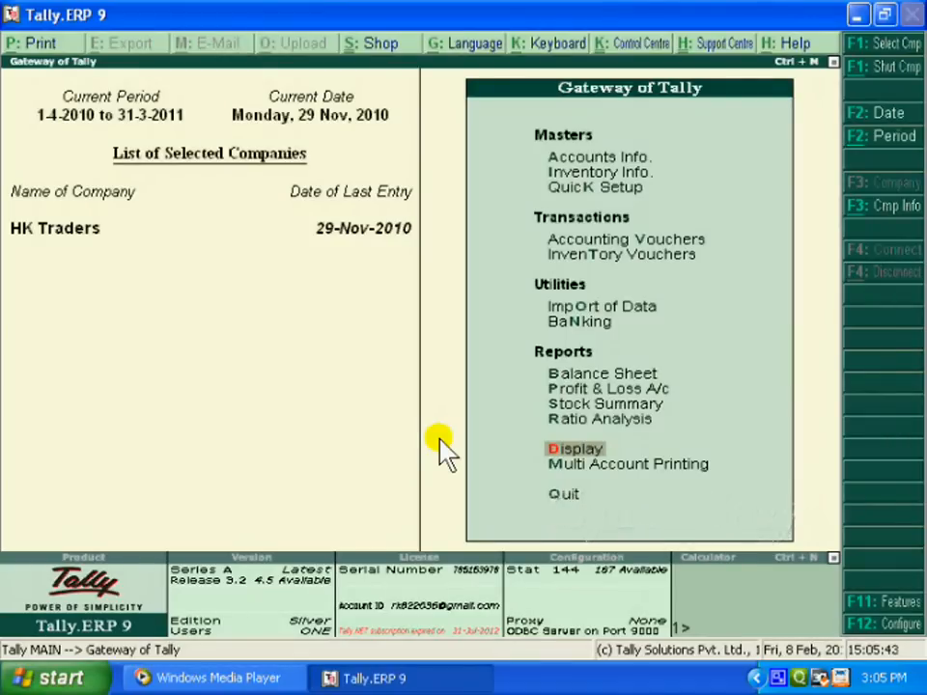
Display the monthly summary of the stock item Sugar from the inventory books
left_click(602, 450)
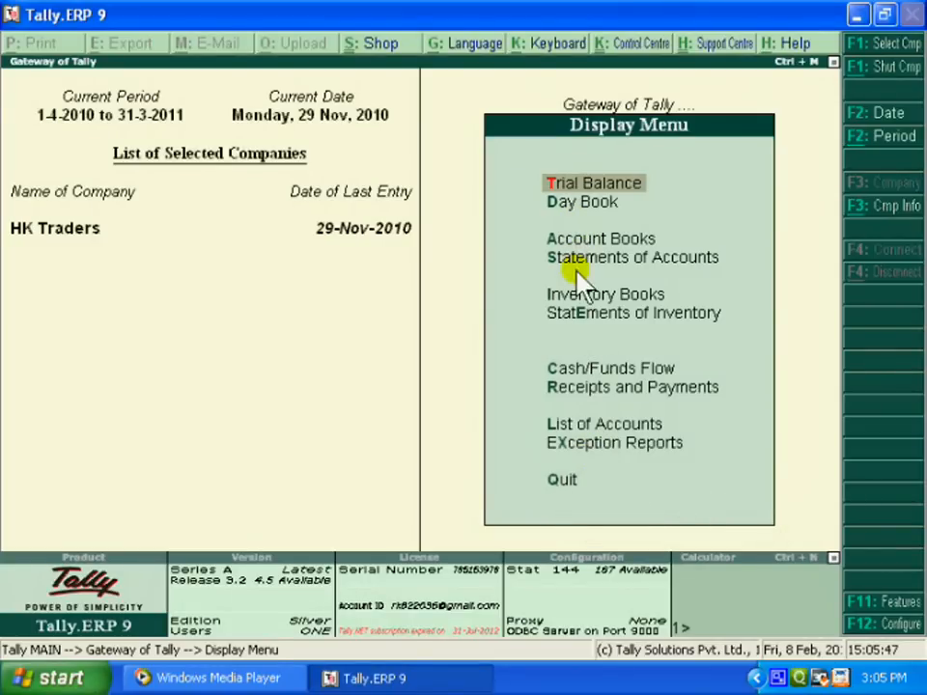
key("Down")
key("Down")
key("Down")
key("Down")
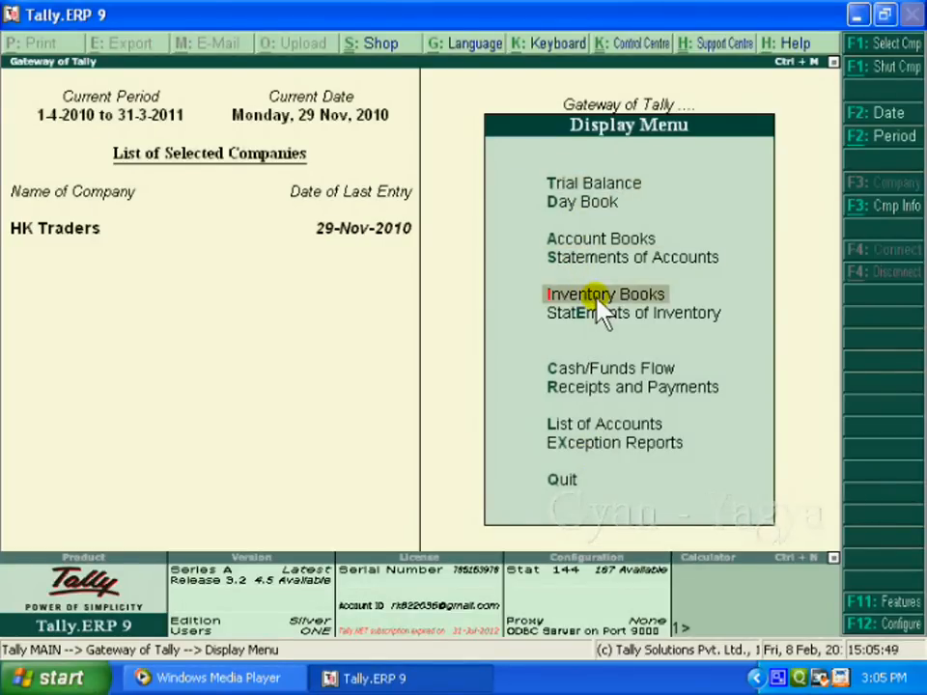
key("Return")
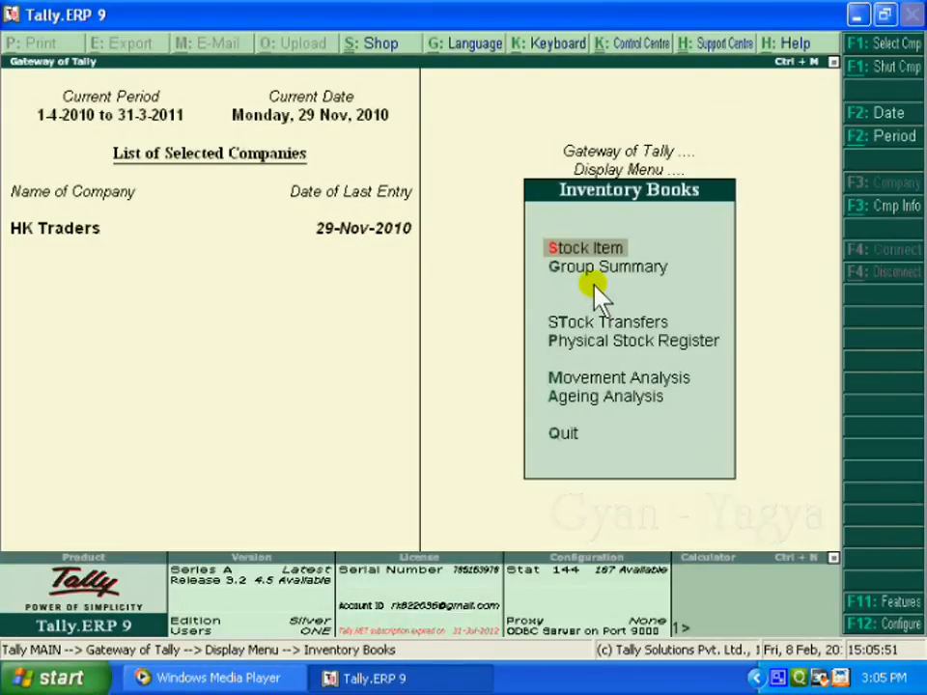
key("Return")
key("Down")
key("Down")
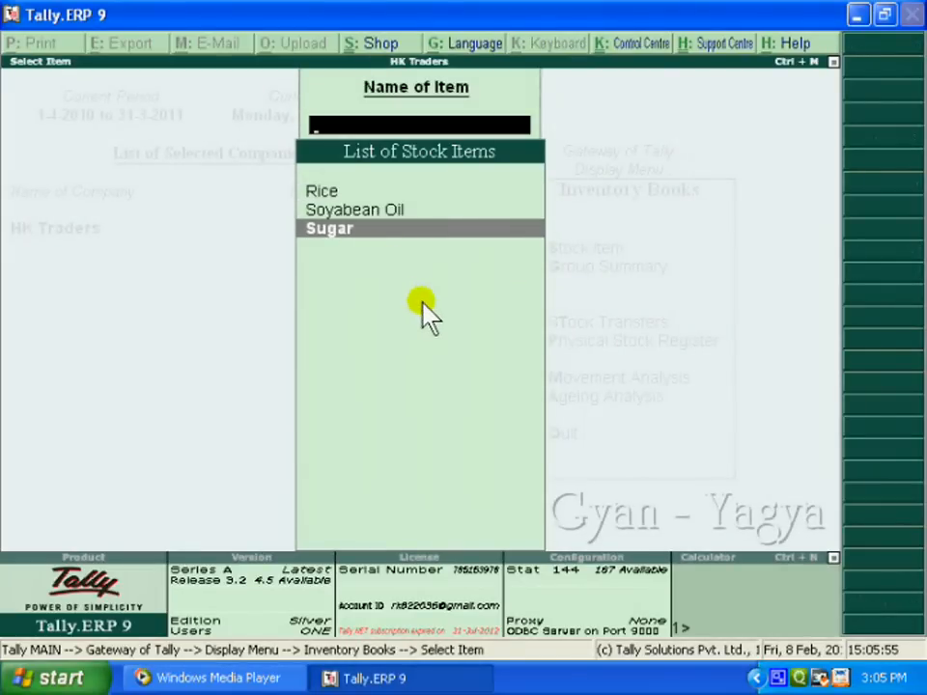
key("Return")
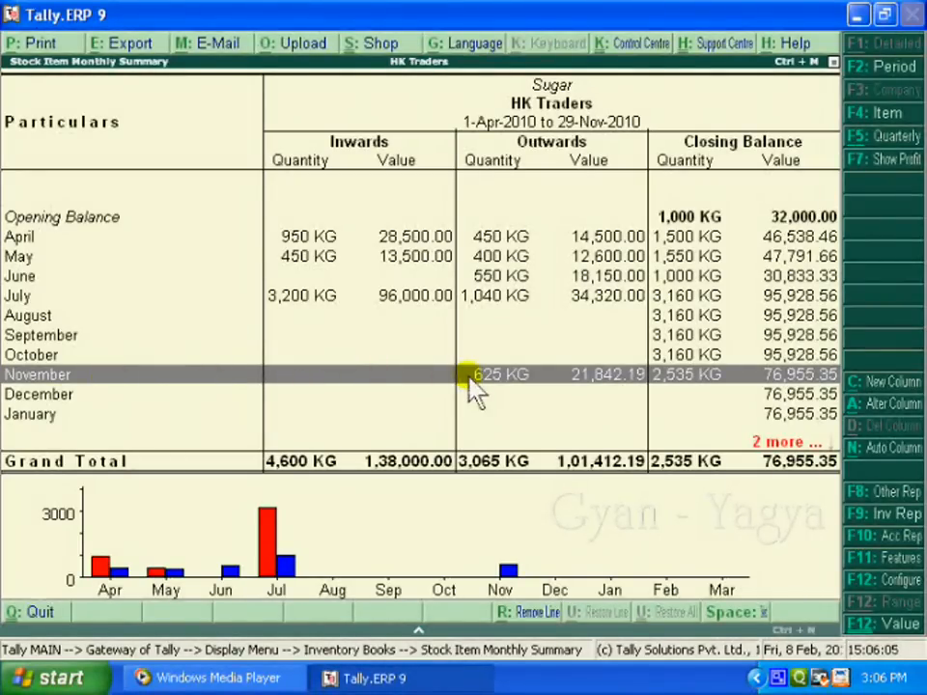
Open Sugar's November stock vouchers and view Customer B's sales voucher from 27-11-2010
key("Return")
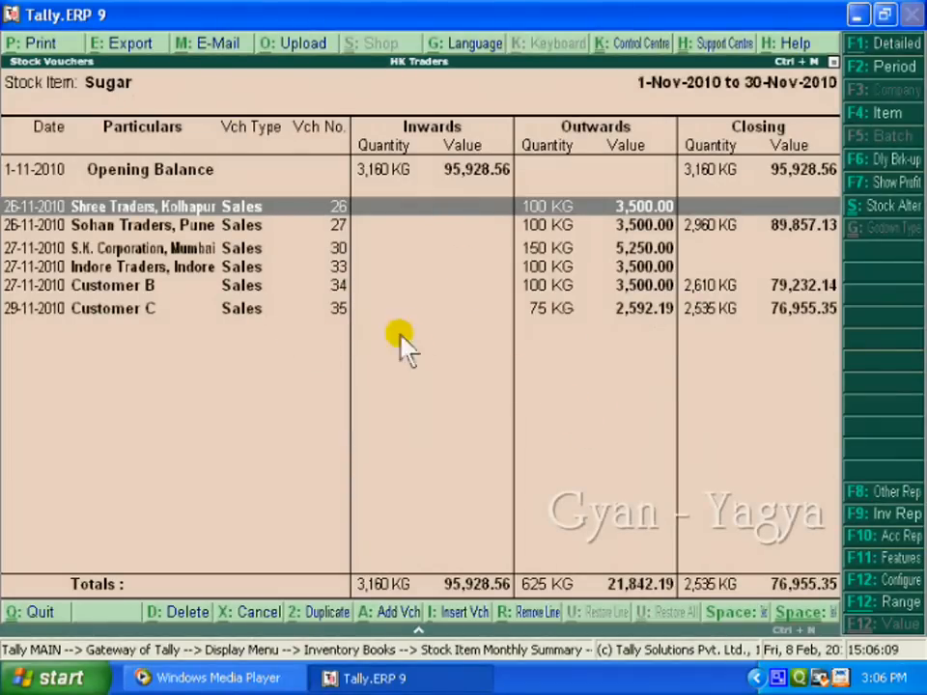
key("Down")
key("Down")
key("Down")
key("Down")
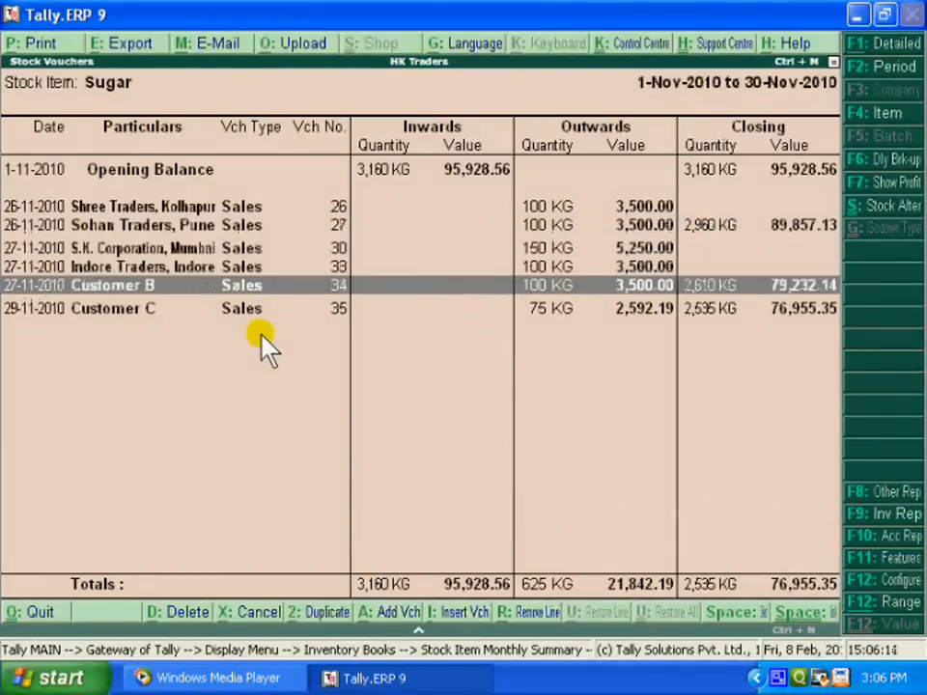
key("Down")
key("Up")
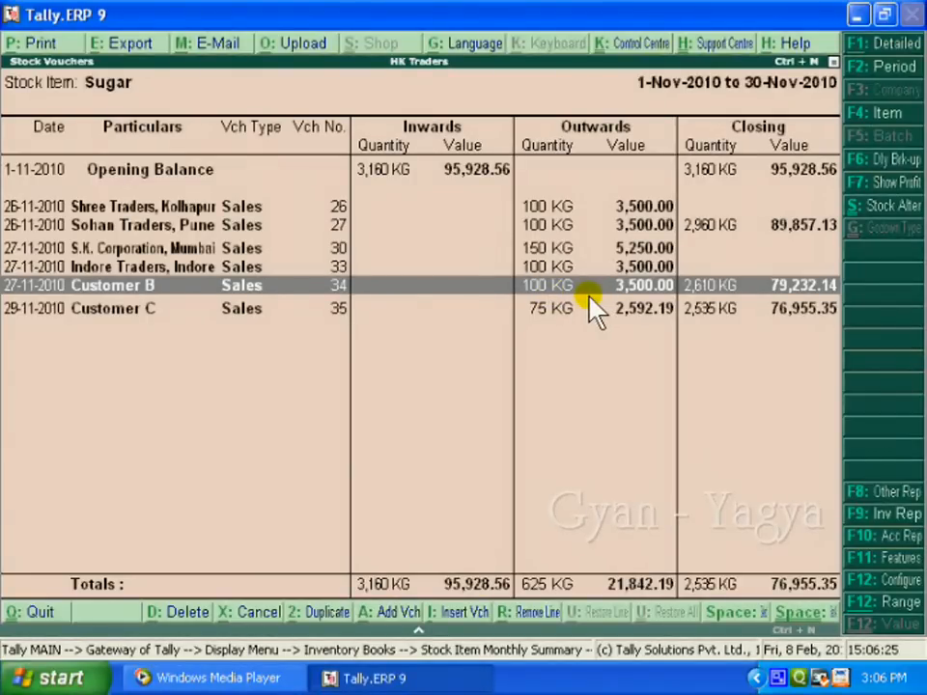
key("Return")
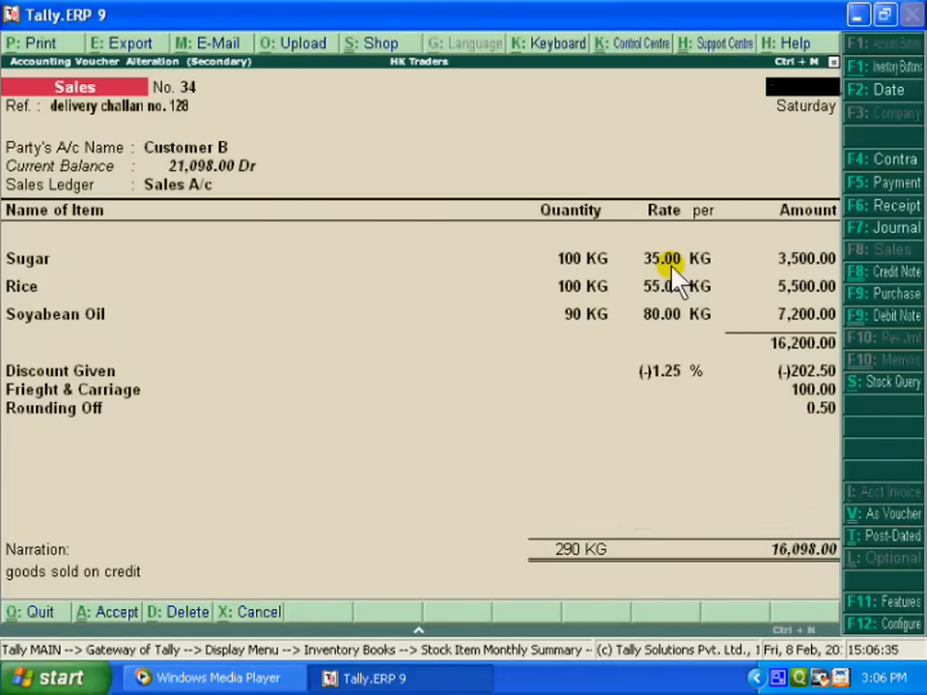
Close Customer B's voucher without changes and view Customer C's sales voucher from 29-11-2010
key("Escape")
key("Return")
key("Down")
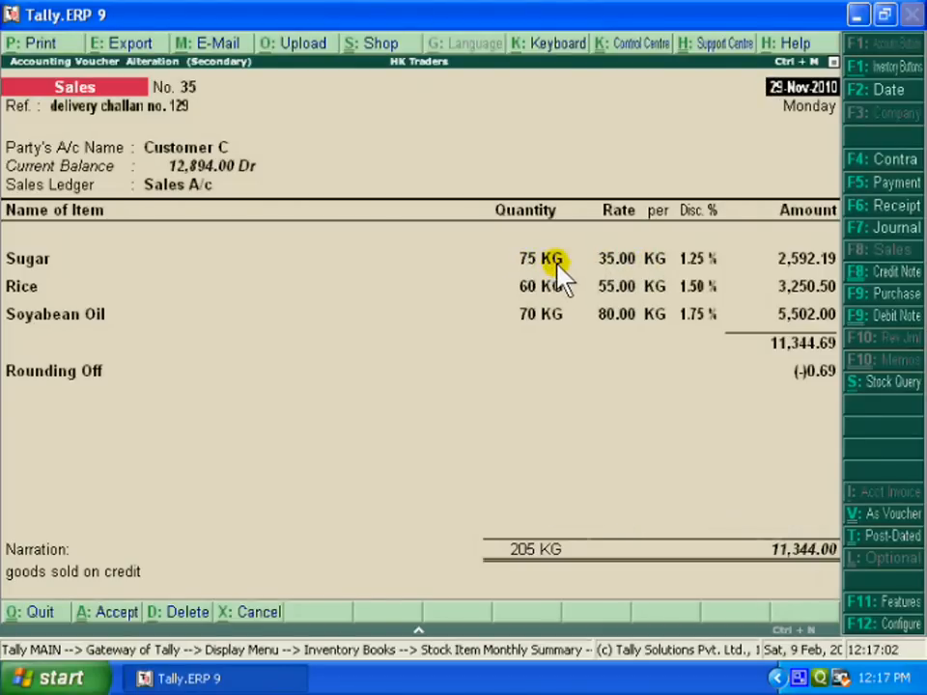
Calculate Sugar's gross amount as 75*35 and its discount as 2625*1.25/100 in the built-in calculator
left_click(814, 633)
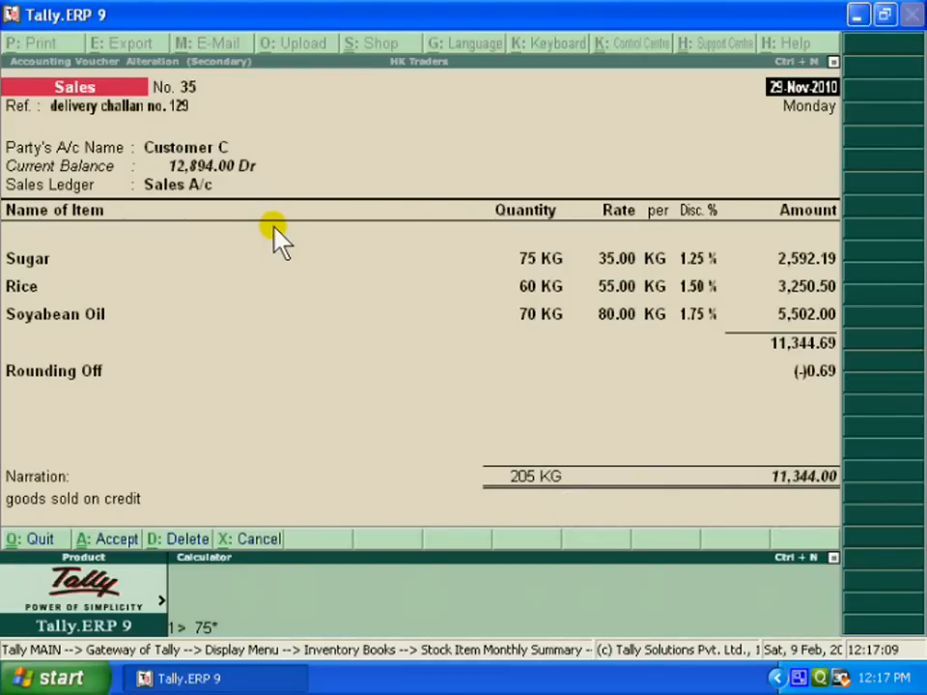
type("75*35")
key("Return")
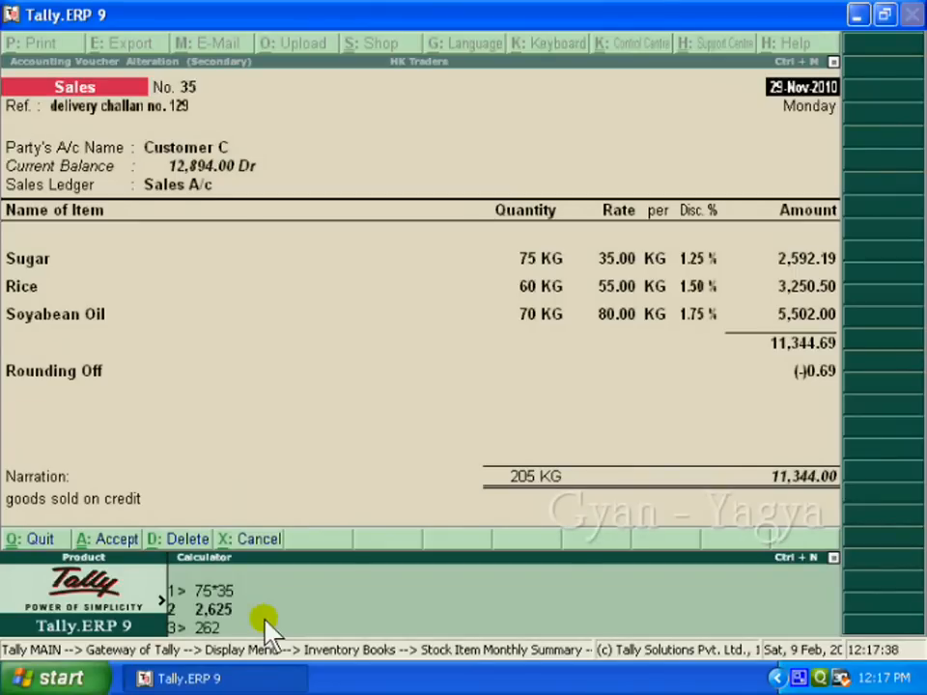
type("*1.")
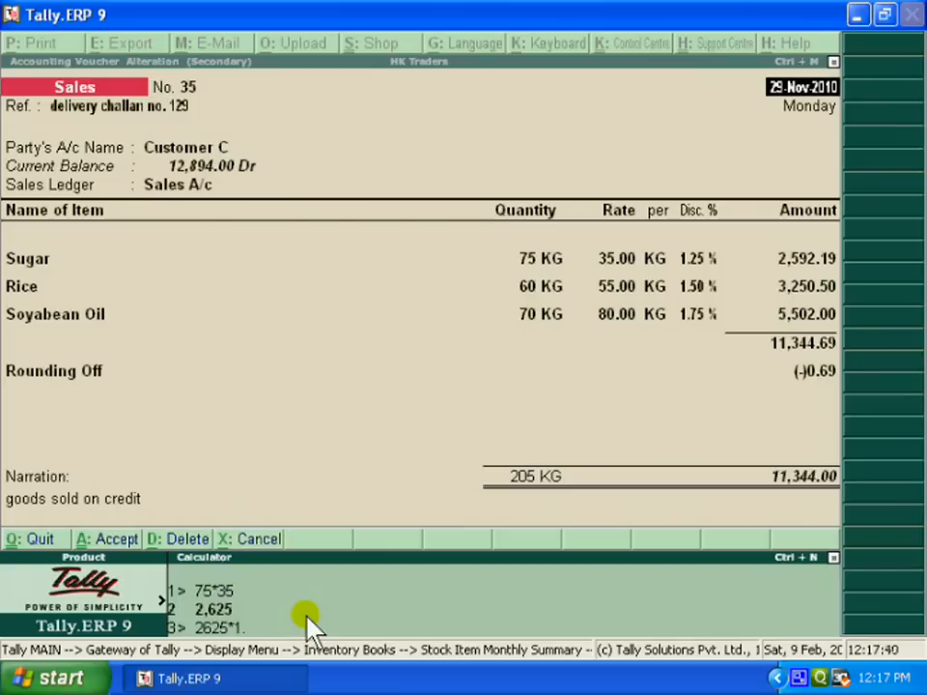
type("25/100")
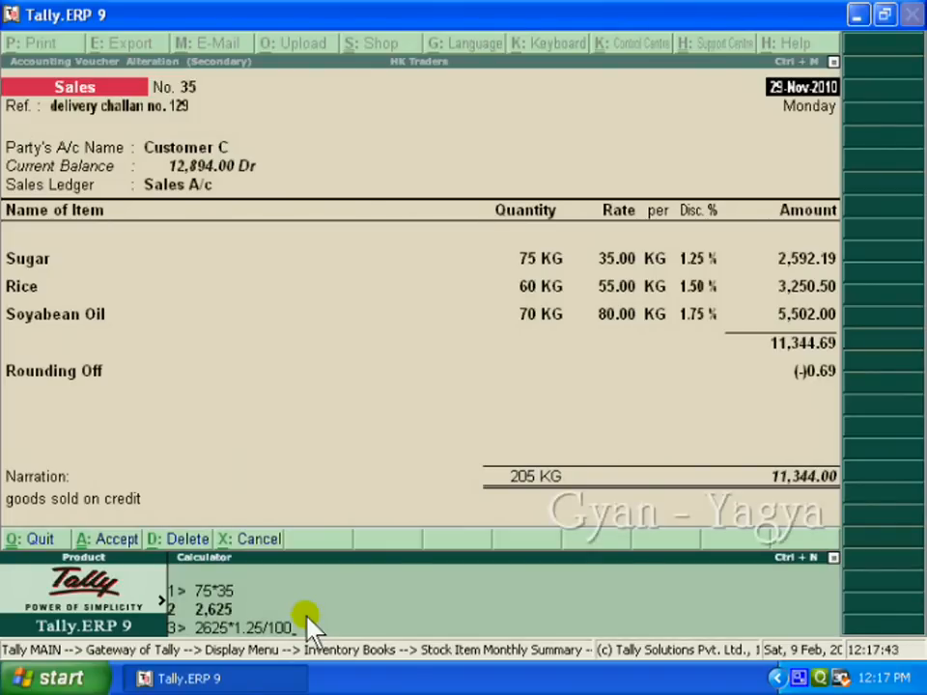
key("Return")
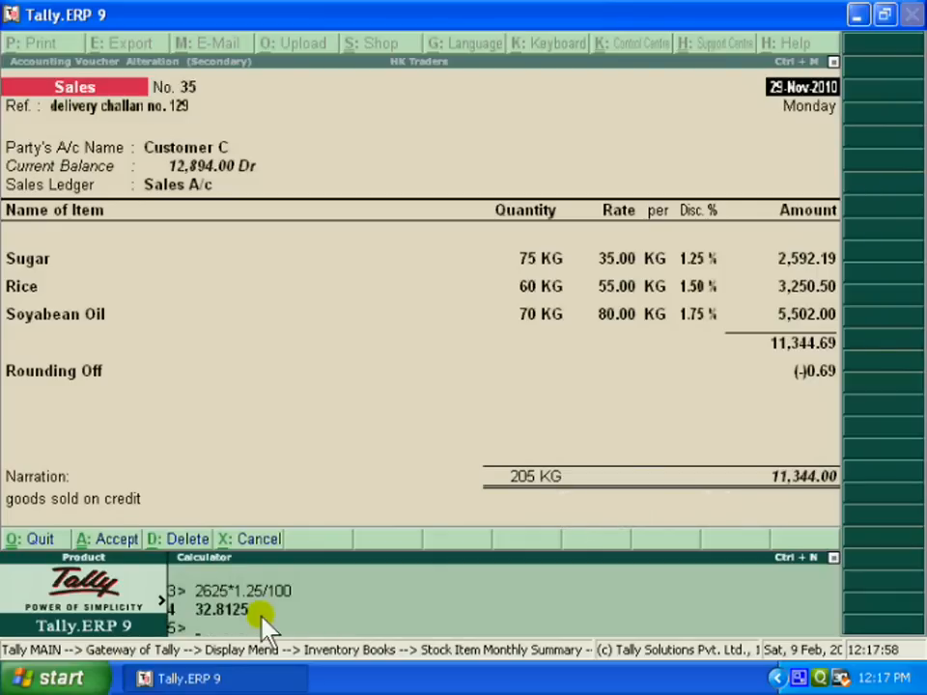
Calculate Sugar's net amount as 2625-32.81 in the calculator
type("2")
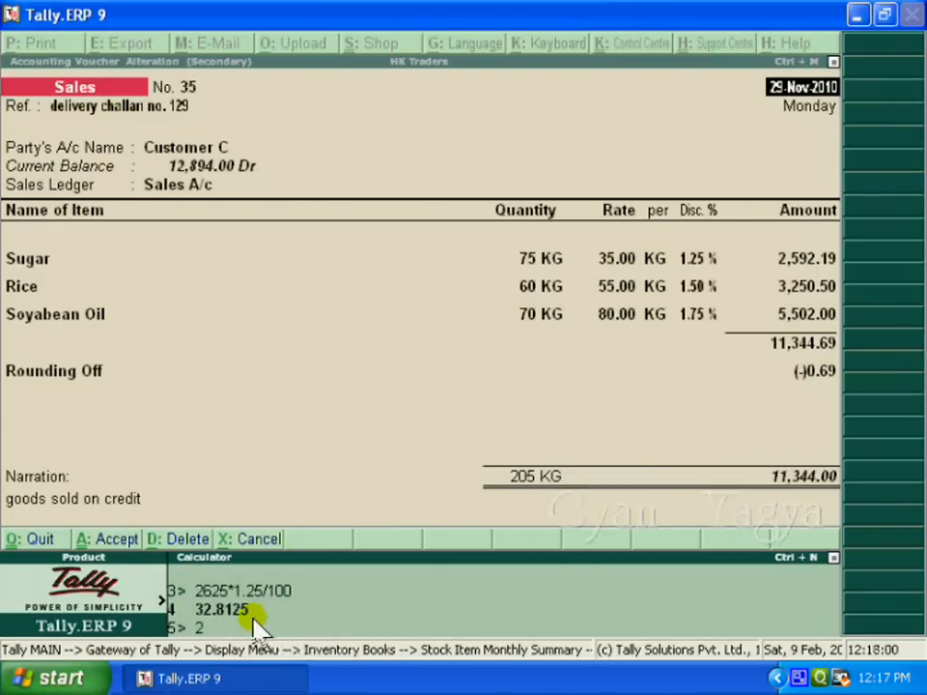
type("625-")
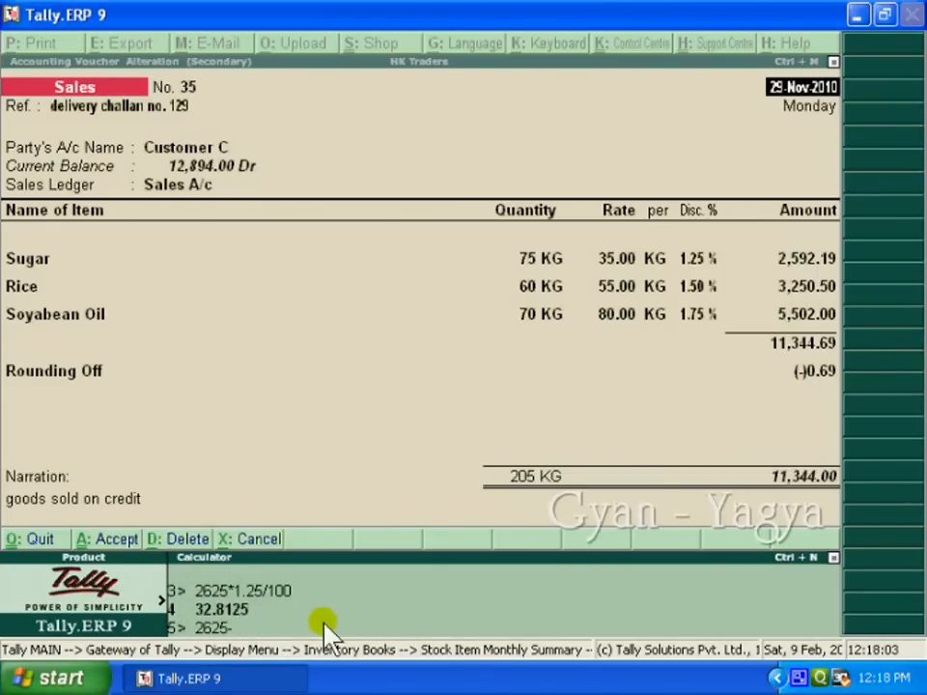
type("32.81")
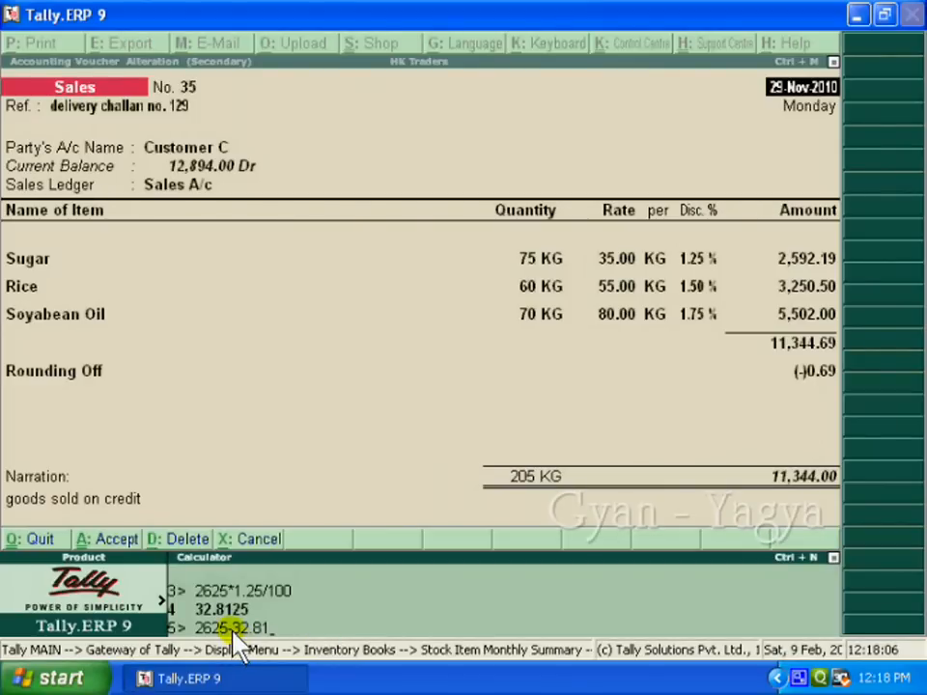
key("Return")
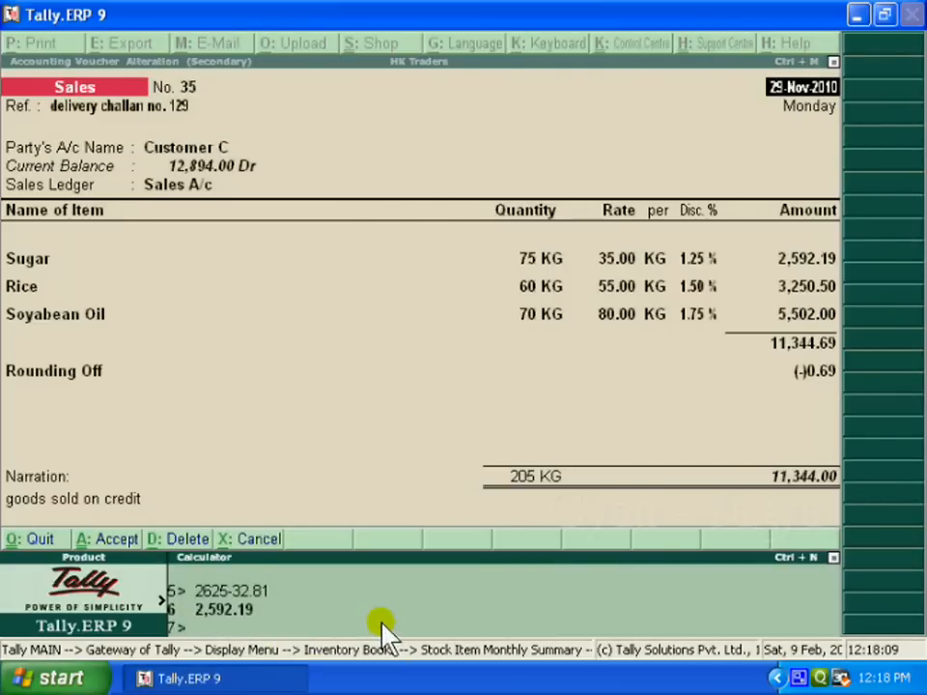